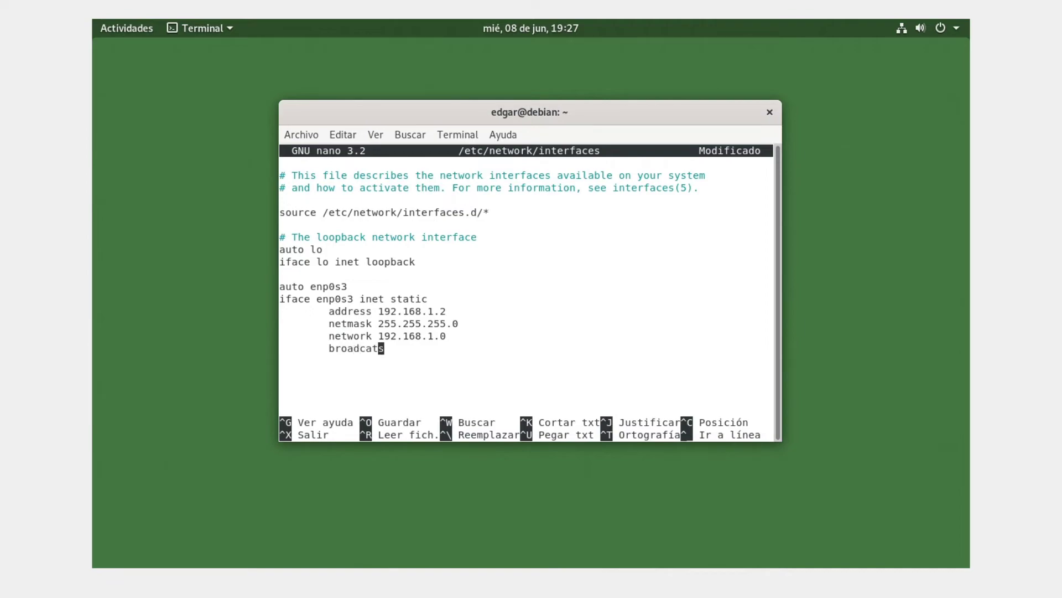
Step: Complete the broadcast line of the enp0s3 block as "broadcast 192.168.1.255" in /etc/network/interfaces
key(BackSpace)
key(BackSpace)
text(st 192.168.1.255)
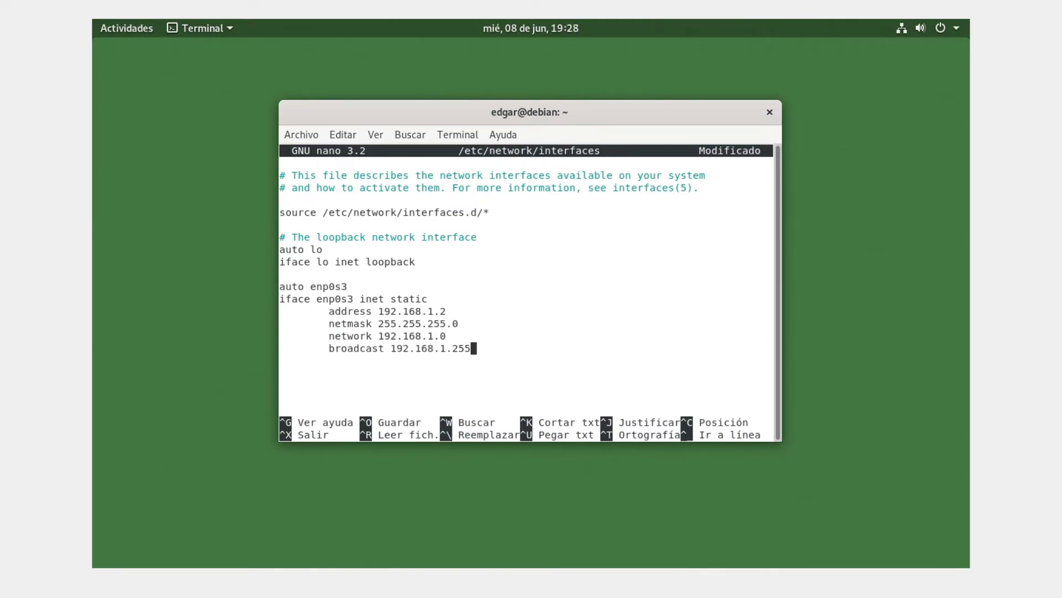
Step: Add an indented line "gateway 192.168.1.1" below the broadcast line of the enp0s3 block
key(Return)
text(gatew)
key(BackSpace)
key(BackSpace)
key(BackSpace)
key(BackSpace)
key(BackSpace)
key(Tab)
text(gateway 192.168.1.1)
Step: Add the line "dns-nameserver 192.168.1.2" below the gateway line of the enp0s3 block
key(Return)
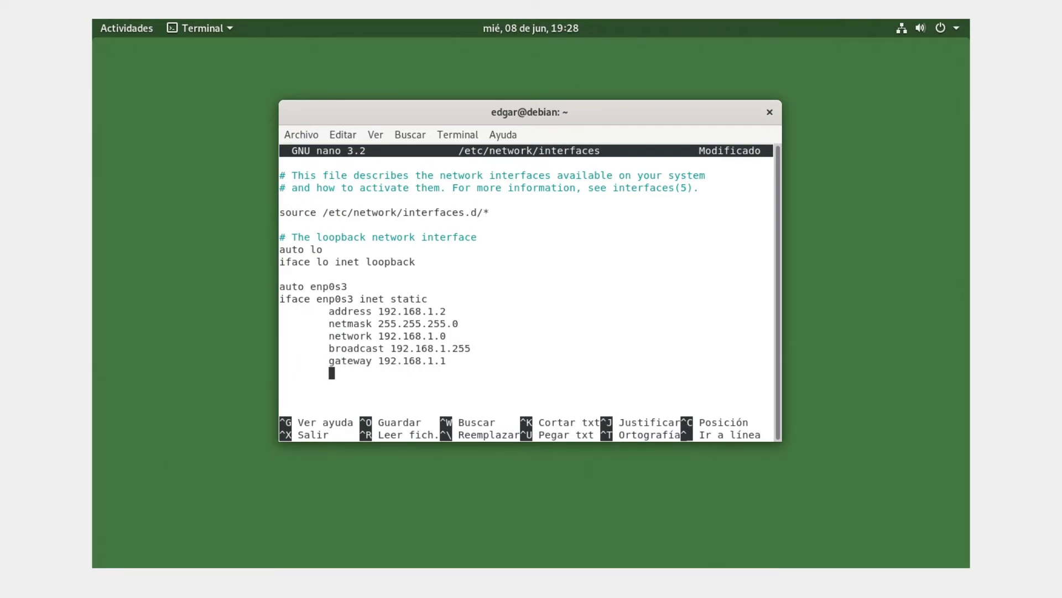
text(dns-namesserver)
key(Left)
key(Left)
key(Left)
key(Left)
key(Left)
key(BackSpace)
key(Right)
key(Right)
key(Right)
key(Right)
key(Right)
text(192)
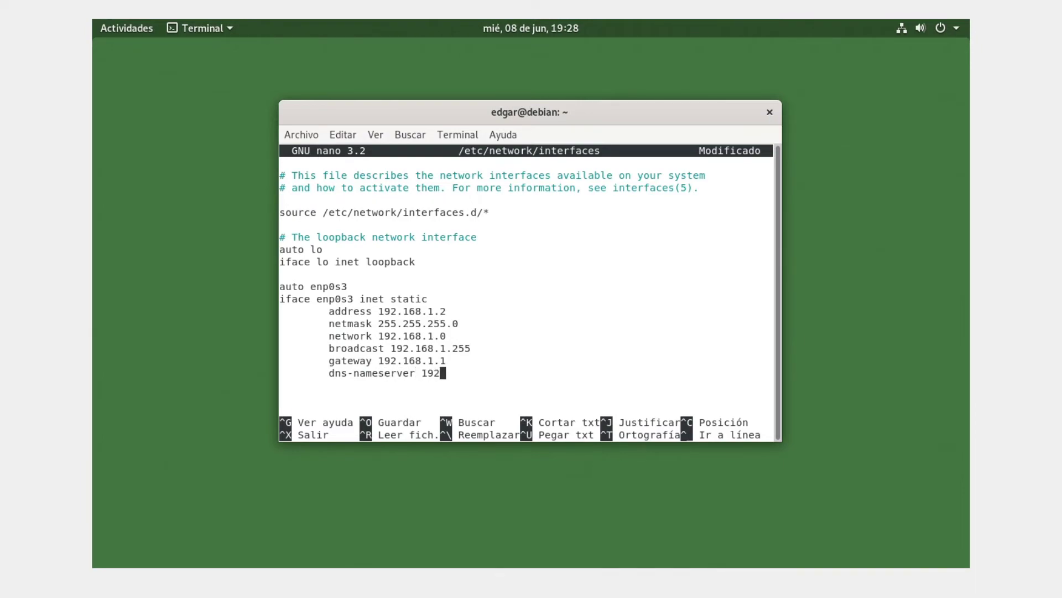
text(.168.1.2)
Step: Add an indented line "dns-search equipo1.com" at the end of the enp0s3 block
key(Return)
key(Tab)
text(dns-search equipo)
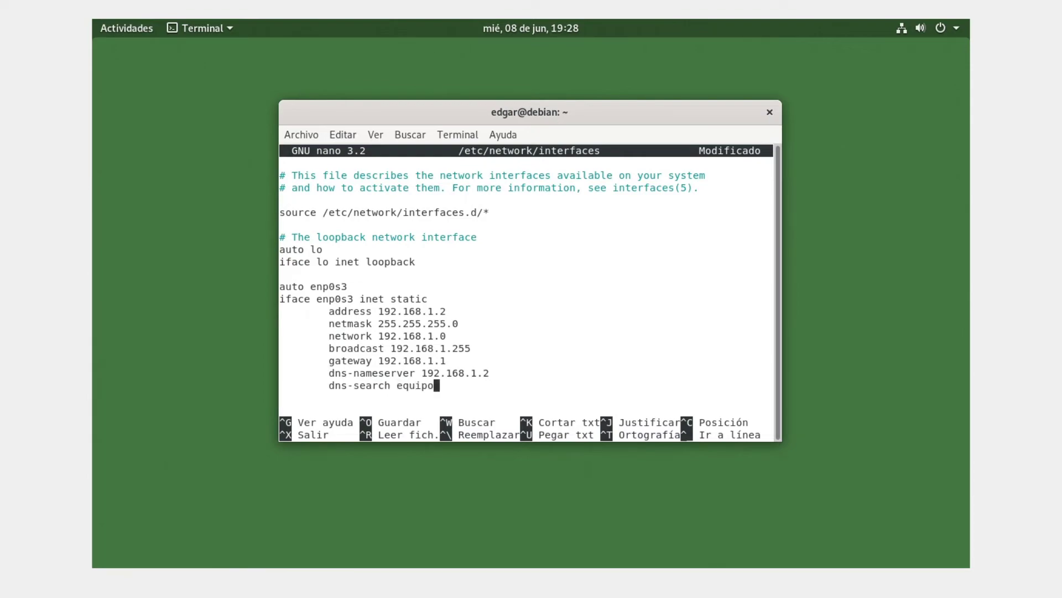
text(1.com)
drag(279, 299, 278, 299)
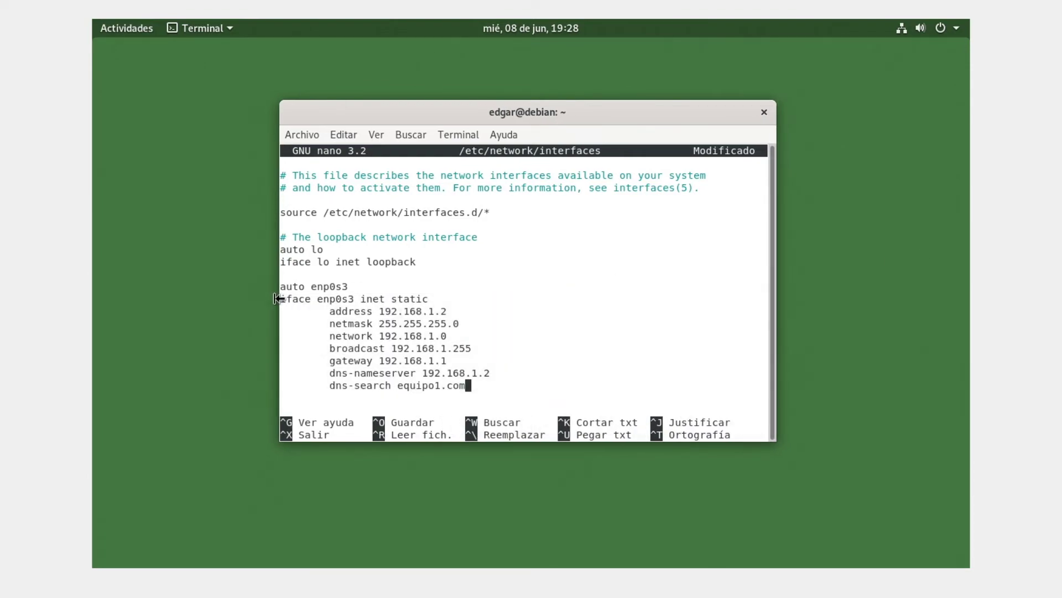
drag(502, 387, 284, 280)
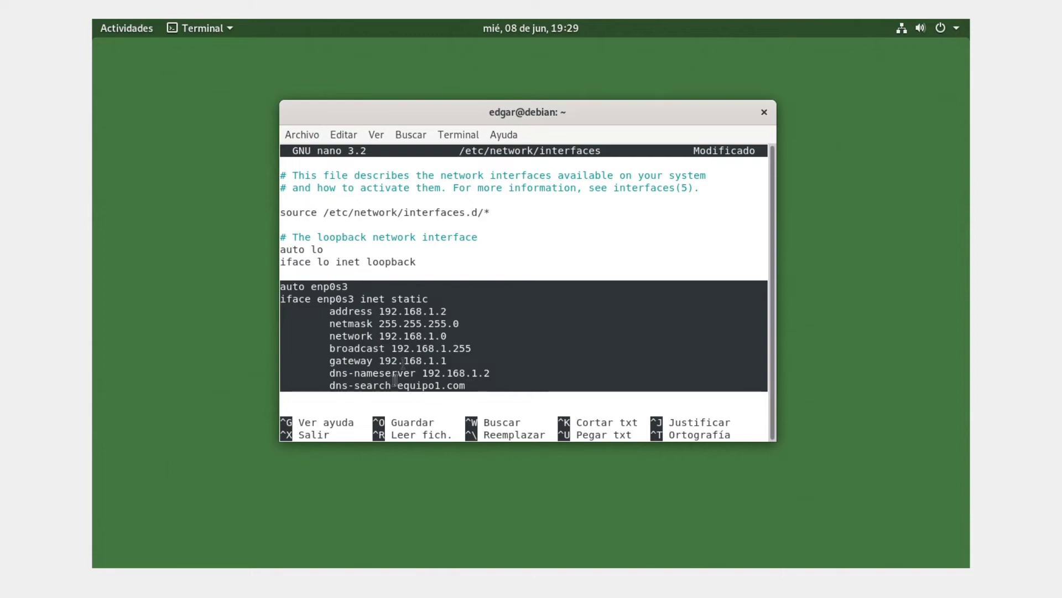
click(468, 384)
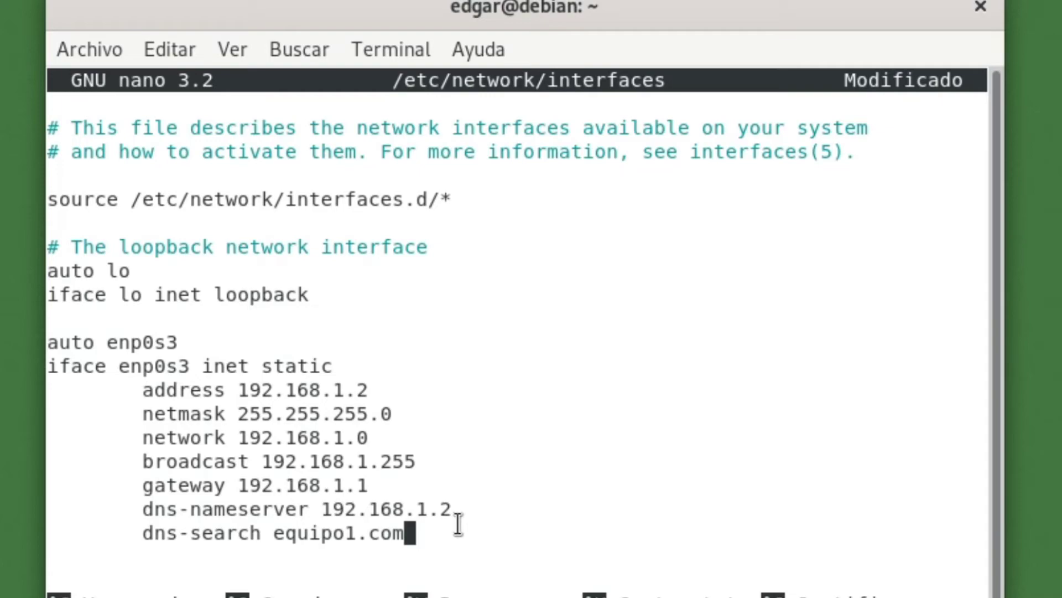
Step: Save /etc/network/interfaces under its existing name and exit nano
key(ctrl+o)
key(Return)
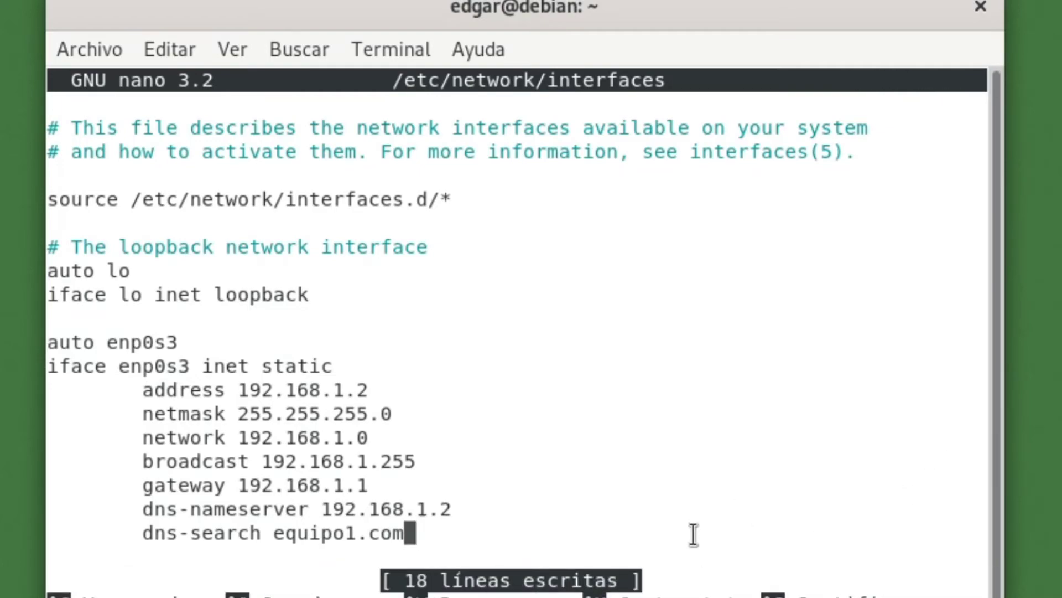
key(ctrl+x)
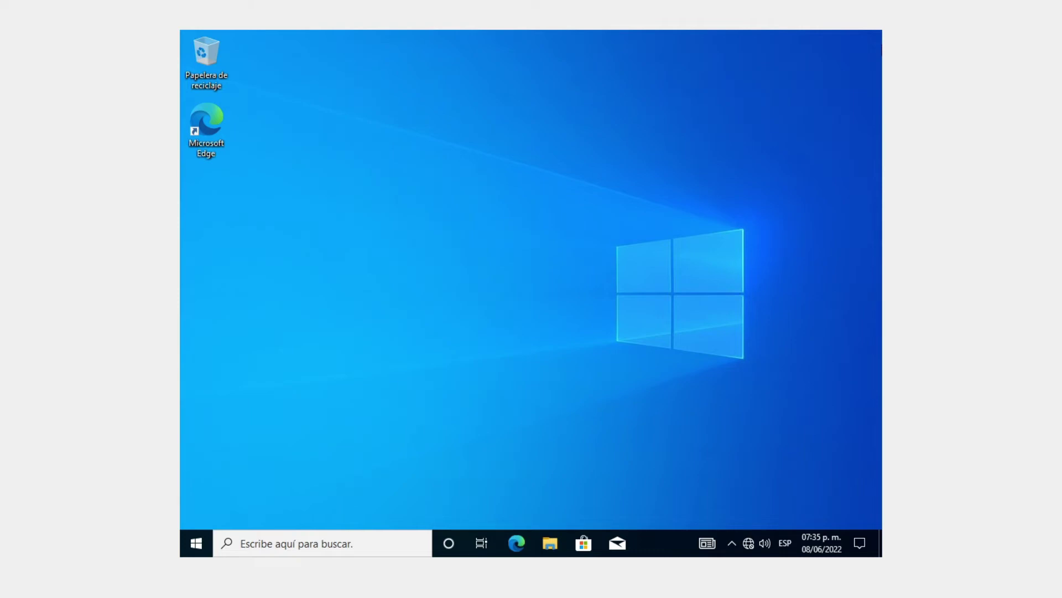
Step: Switch to the Windows 10 client machine and open the Control Panel
key(super)
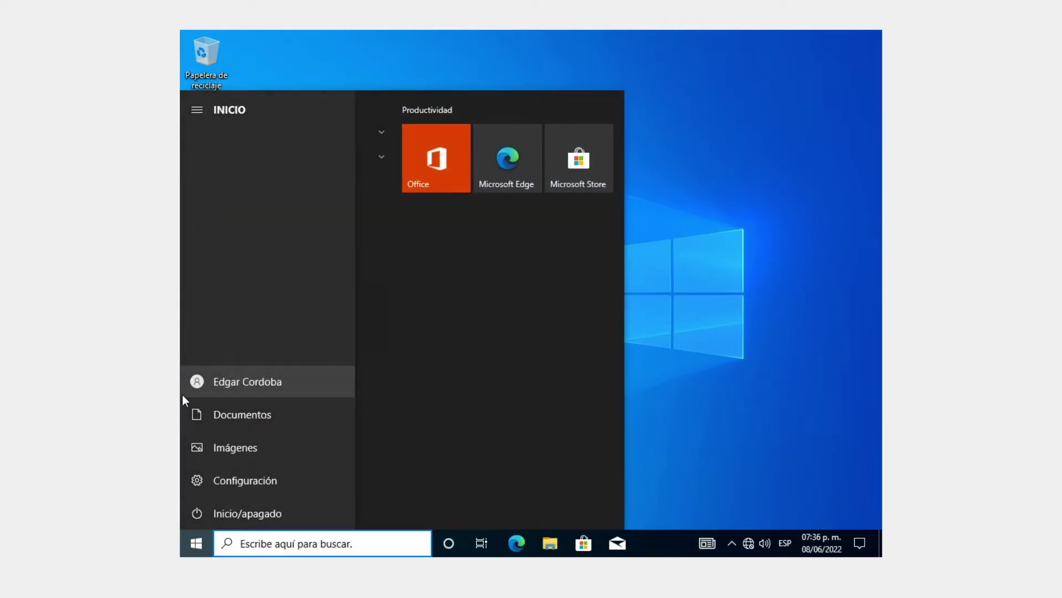
click(783, 274)
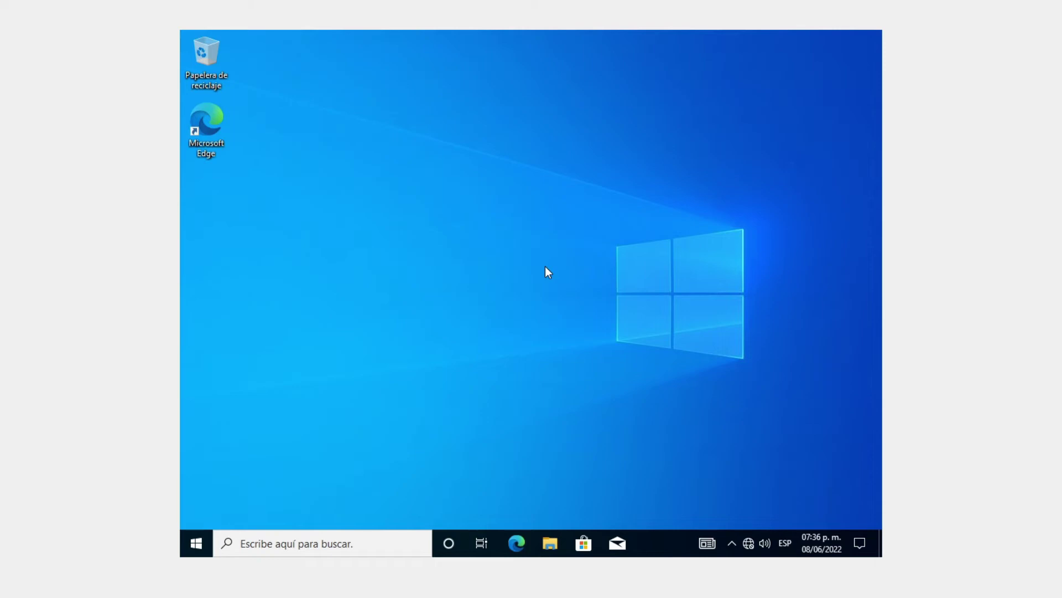
key(super+r)
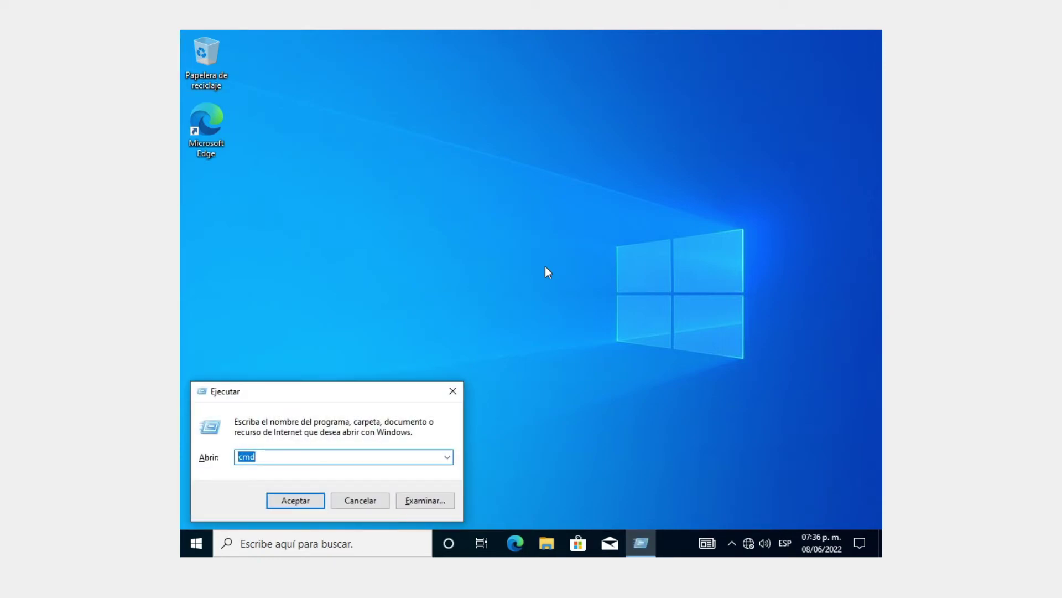
text(pa)
key(BackSpace)
key(BackSpace)
text(cont)
key(Return)
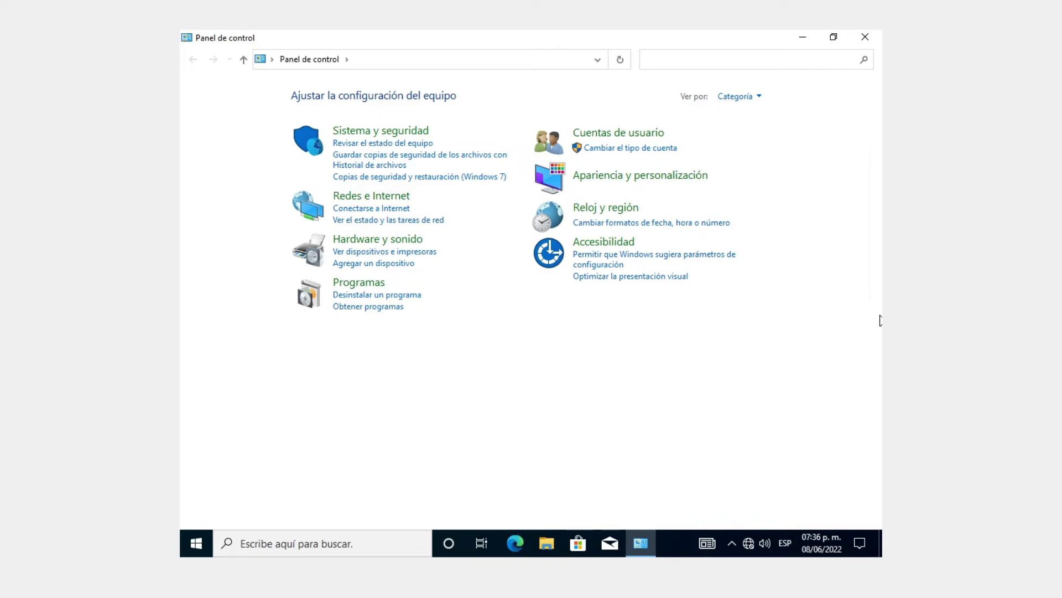
Step: In the network and sharing center, request the properties of the Ethernet connection
click(356, 196)
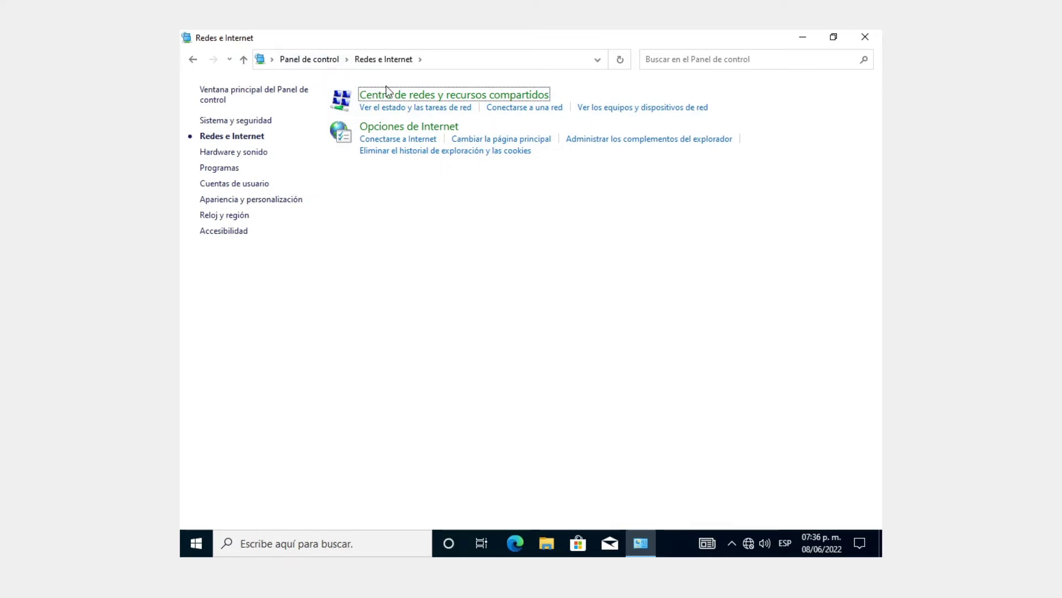
click(403, 94)
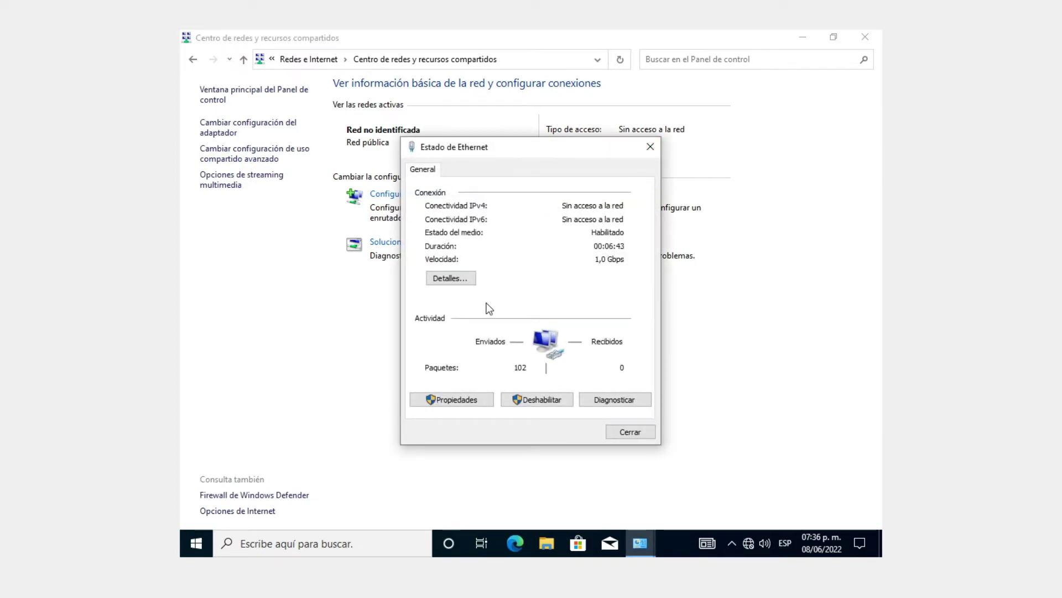
click(454, 394)
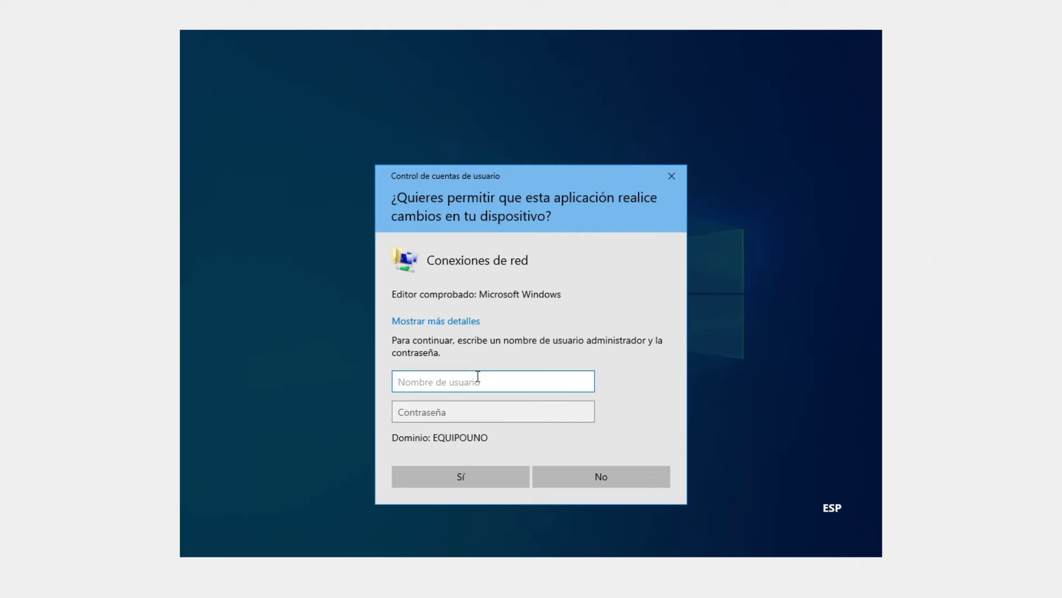
Step: Authorize the network connections change with the Administrator user name and the account password
text(Adminbi)
key(Tab)
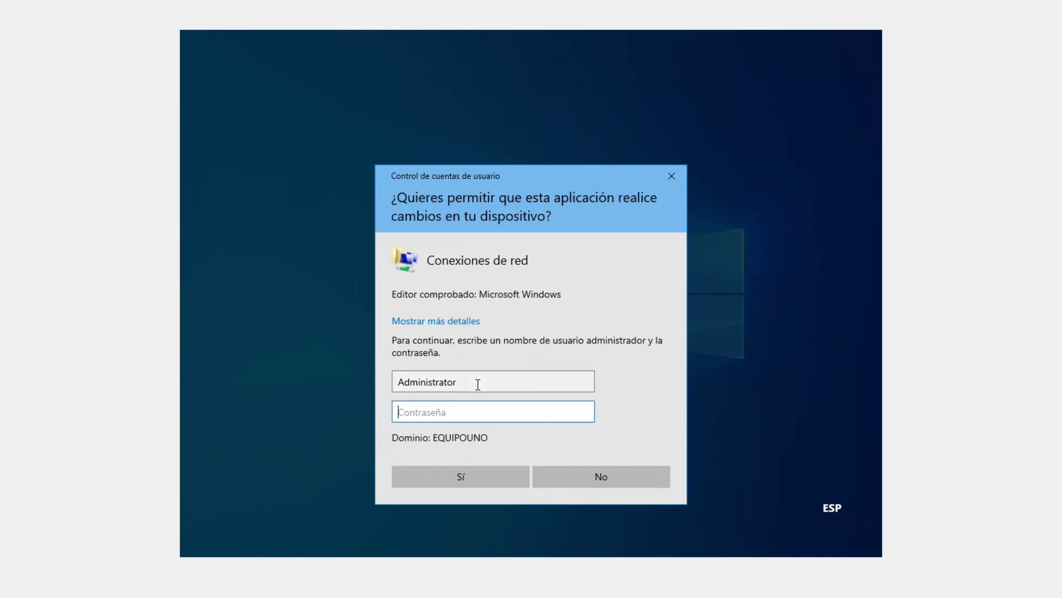
text(•••••••••)
key(Return)
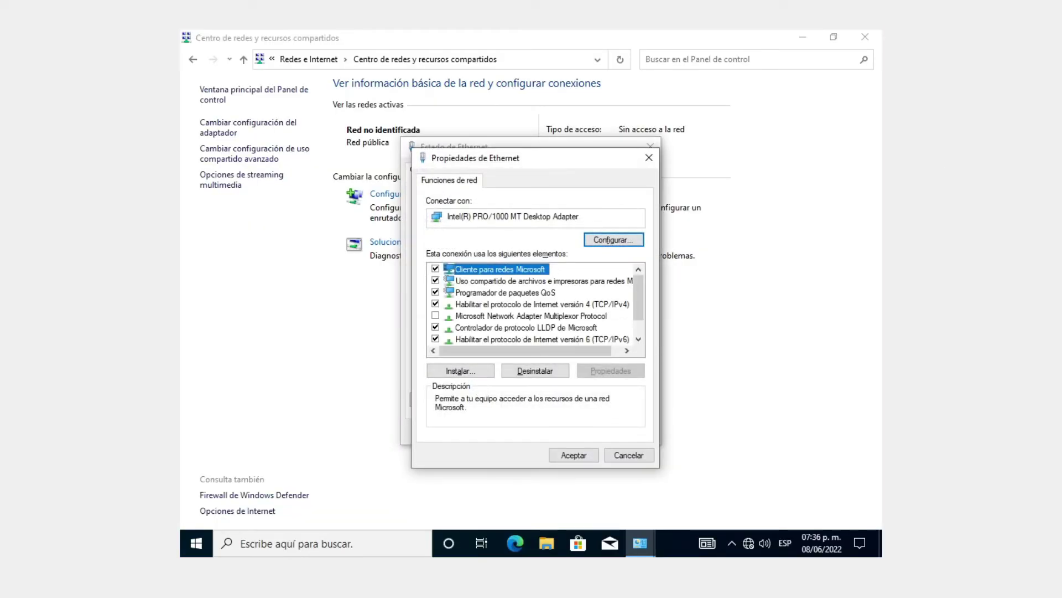
Step: Open the TCP/IPv4 protocol properties of the Ethernet connection
click(490, 295)
click(492, 305)
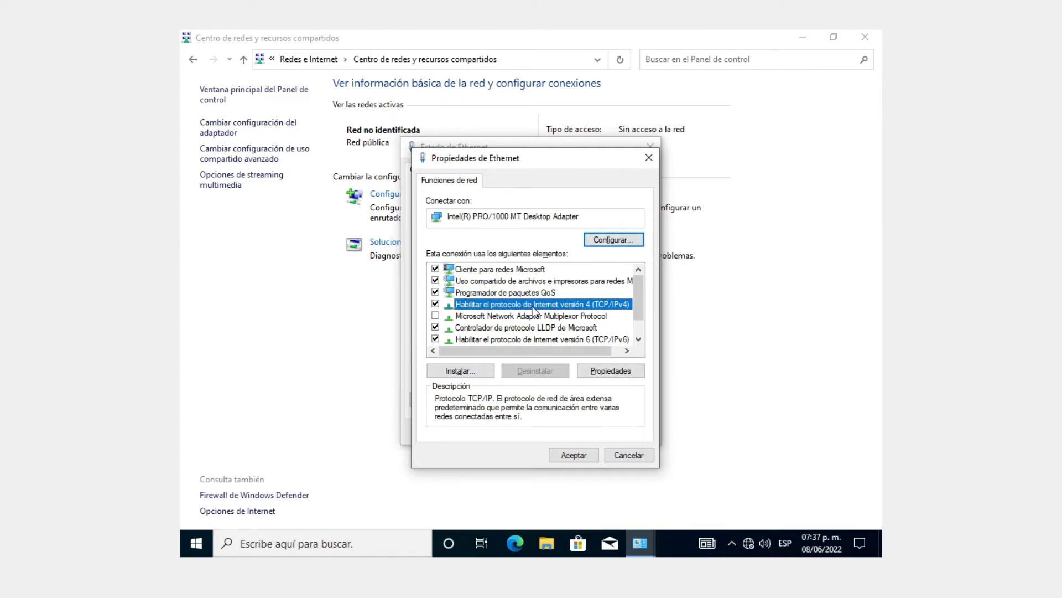
scroll(533, 311, down, 1)
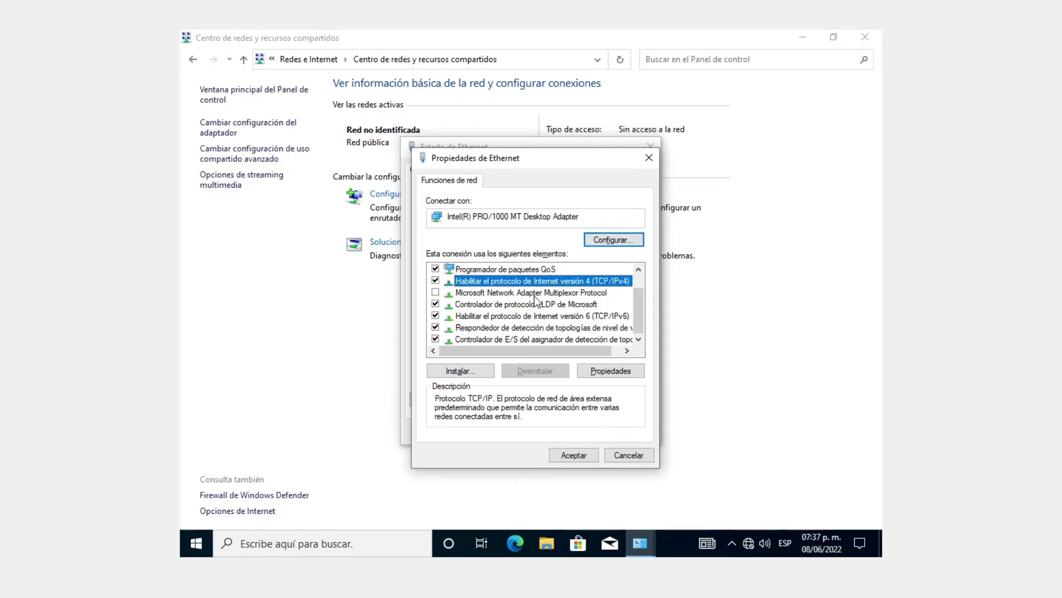
double_click(550, 280)
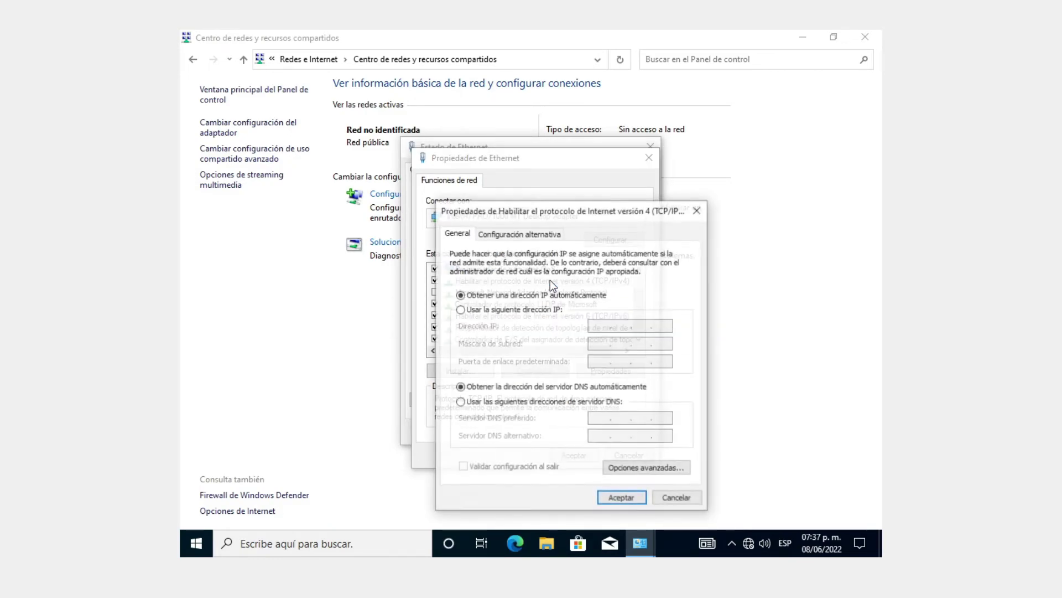
Step: Set a manual IP address of 192.168.1.121 with subnet mask 255.255.255.0
click(490, 310)
click(596, 325)
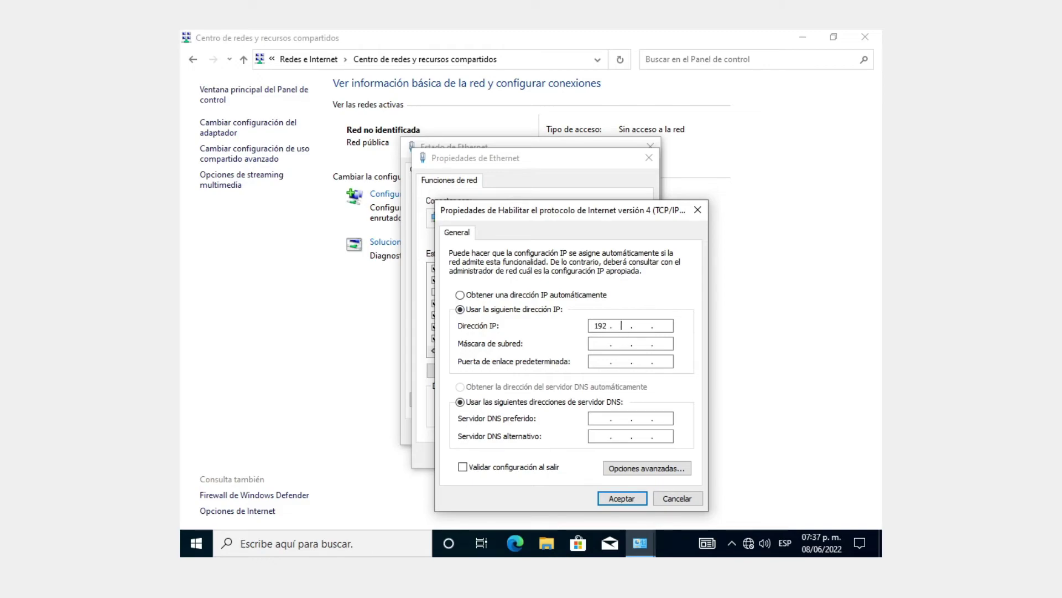
text(192 . 169)
key(BackSpace)
text(8 . 1)
key(Tab)
click(665, 326)
text(10)
key(BackSpace)
text(21)
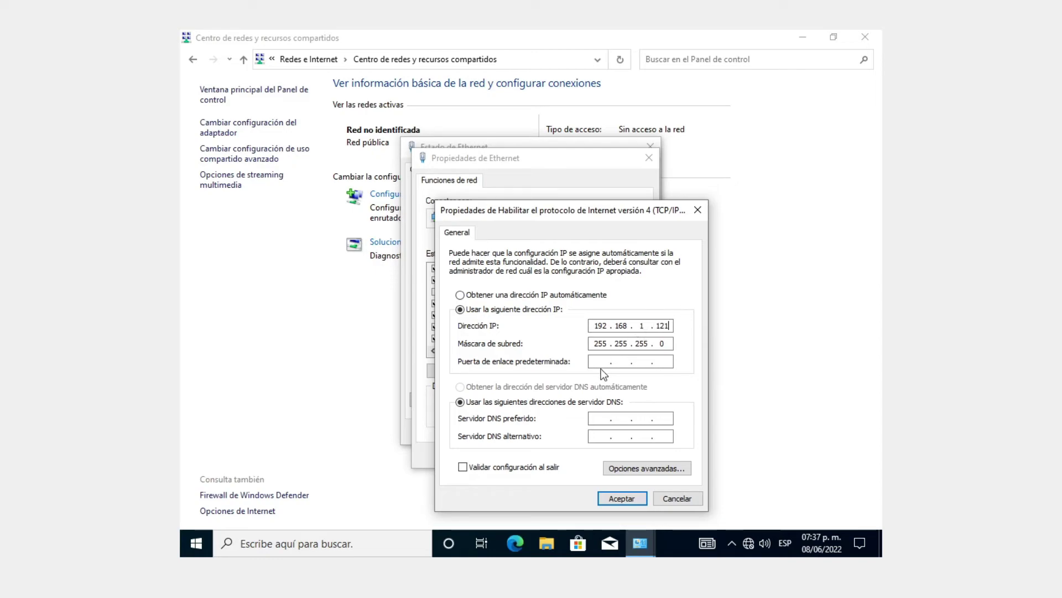
Step: Set the default gateway of the IPv4 configuration to 192.168.1.1
click(603, 364)
text(192.168.)
key(Tab)
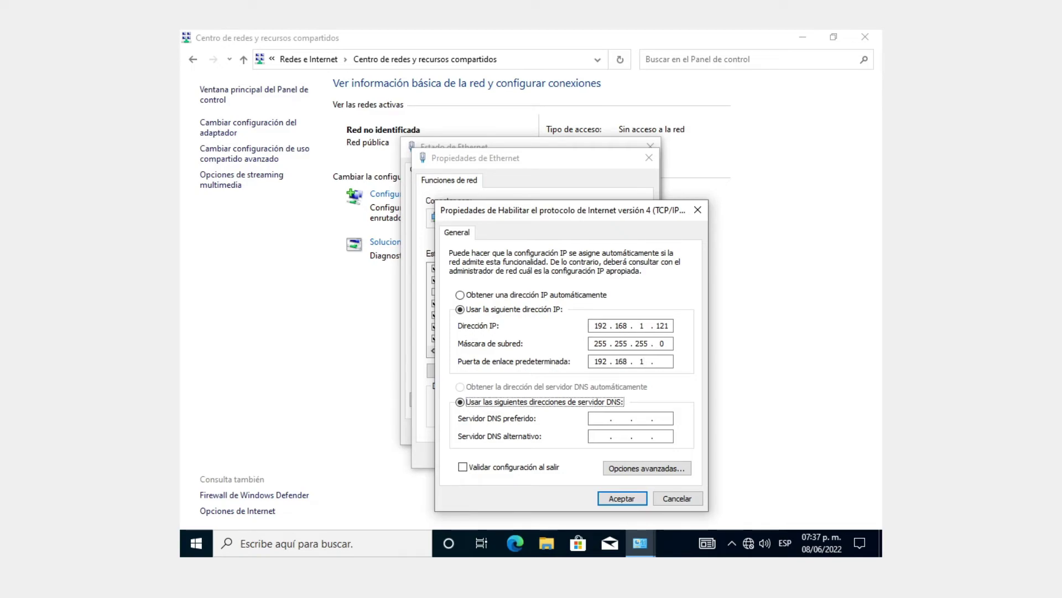
click(659, 361)
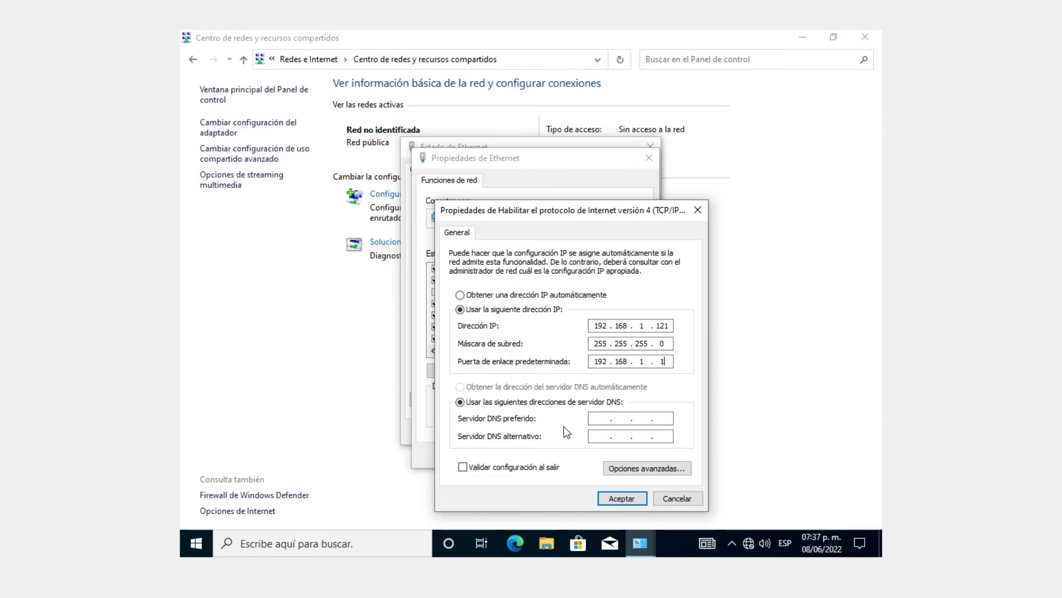
Step: Set the preferred DNS server to 192.168.1.2, accept the Ethernet settings and return to the desktop
click(598, 417)
text(192 . 16)
text(2)
click(622, 498)
click(568, 452)
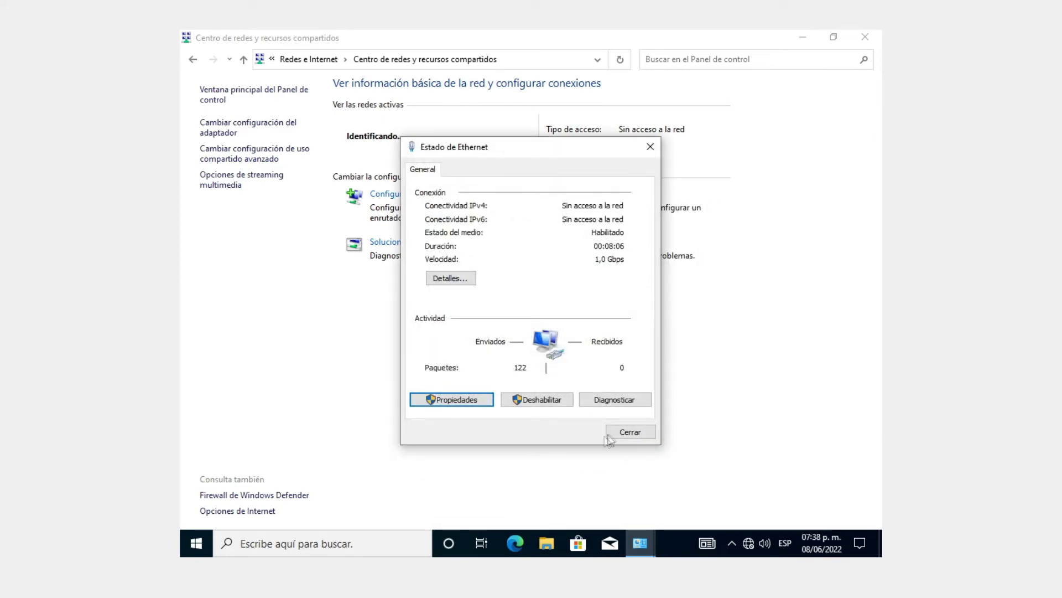
key(Escape)
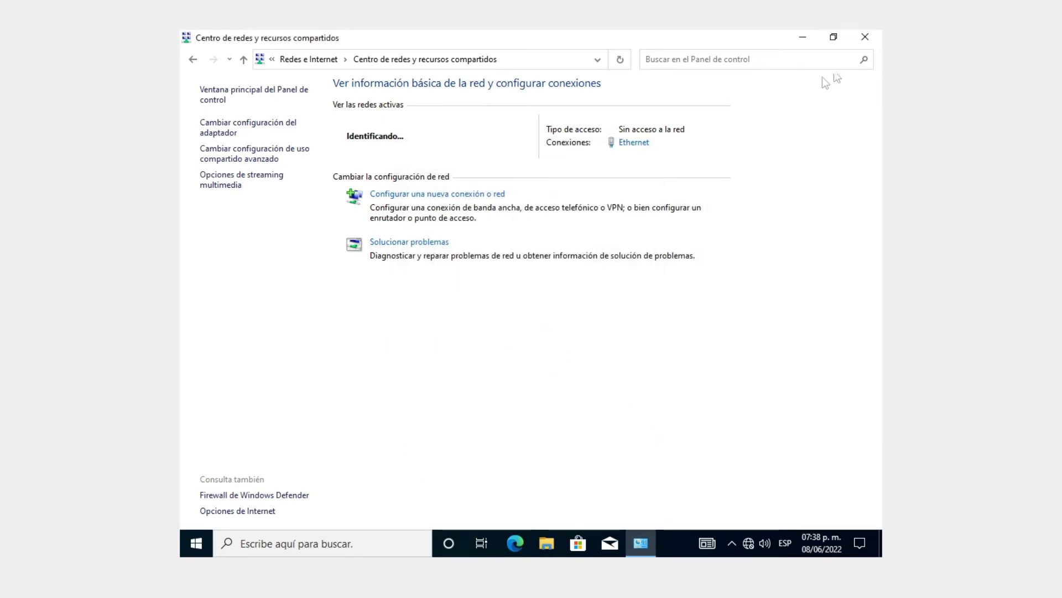
key(super+d)
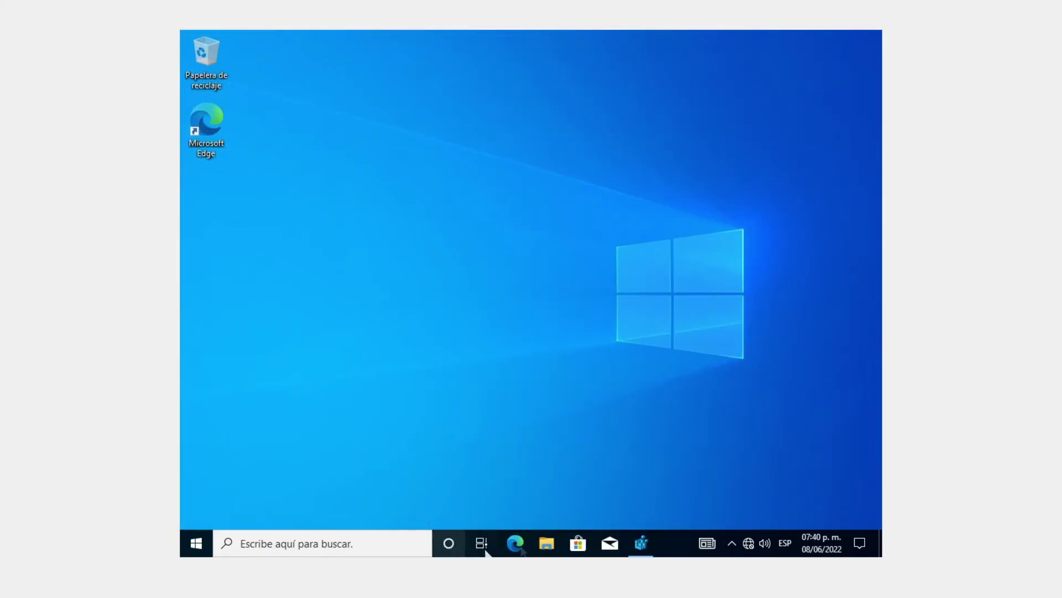
Step: Open the properties of this computer from File Explorer and request the advanced system settings
click(559, 539)
right_click(324, 315)
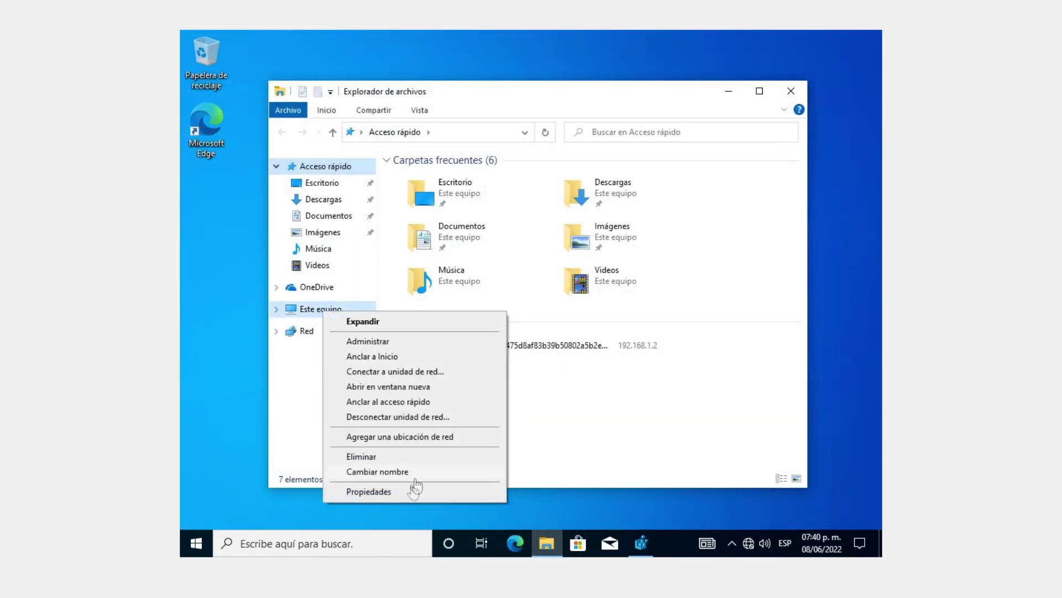
click(407, 487)
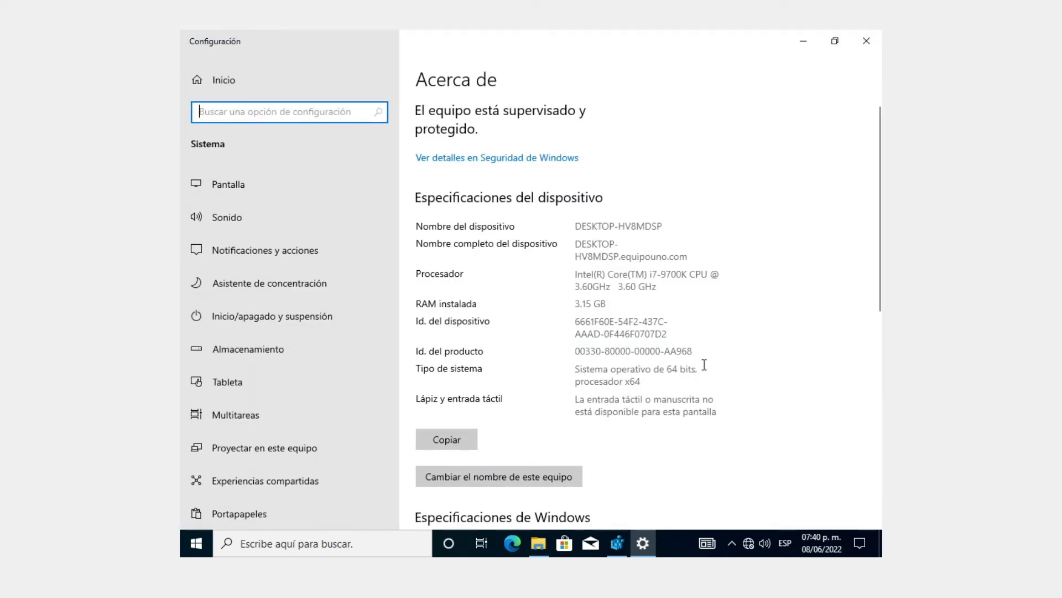
scroll(704, 363, down, 10)
click(513, 413)
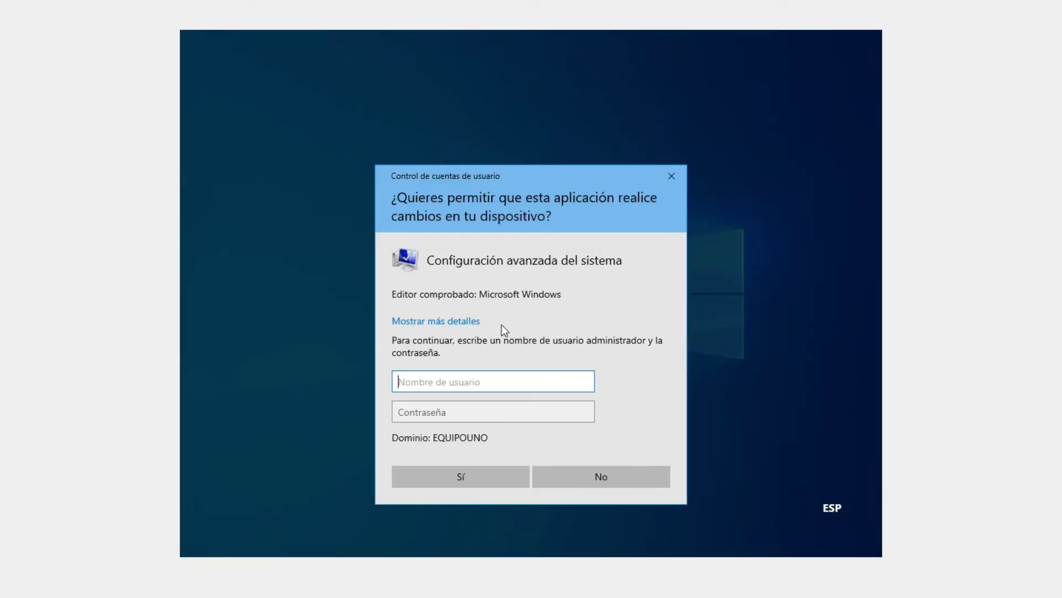
Step: Authorize the advanced system settings with the Administrator user name and the account password
text(Administrator)
key(Tab)
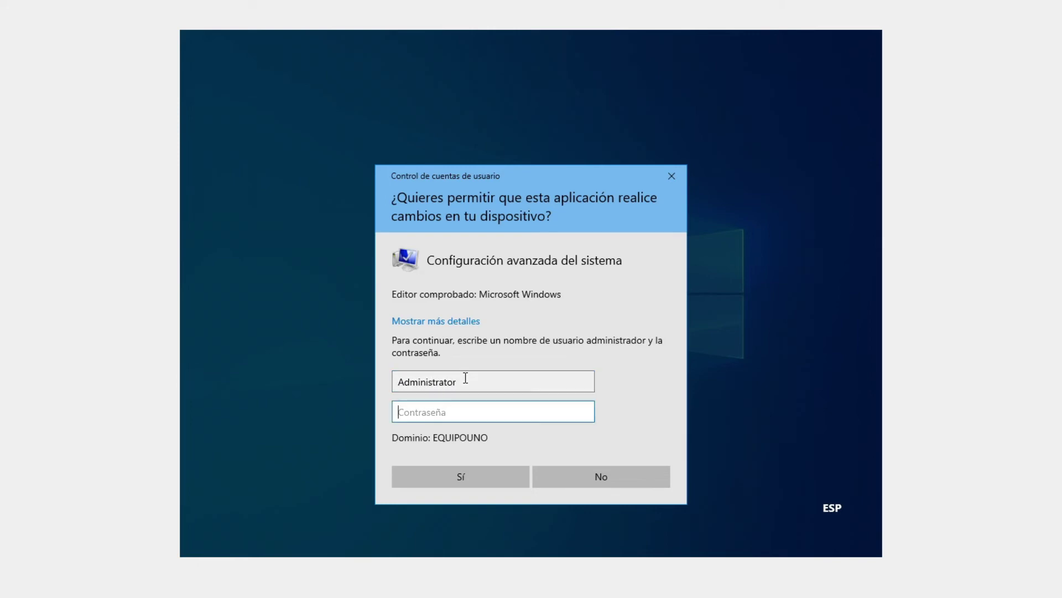
text(******)
key(Return)
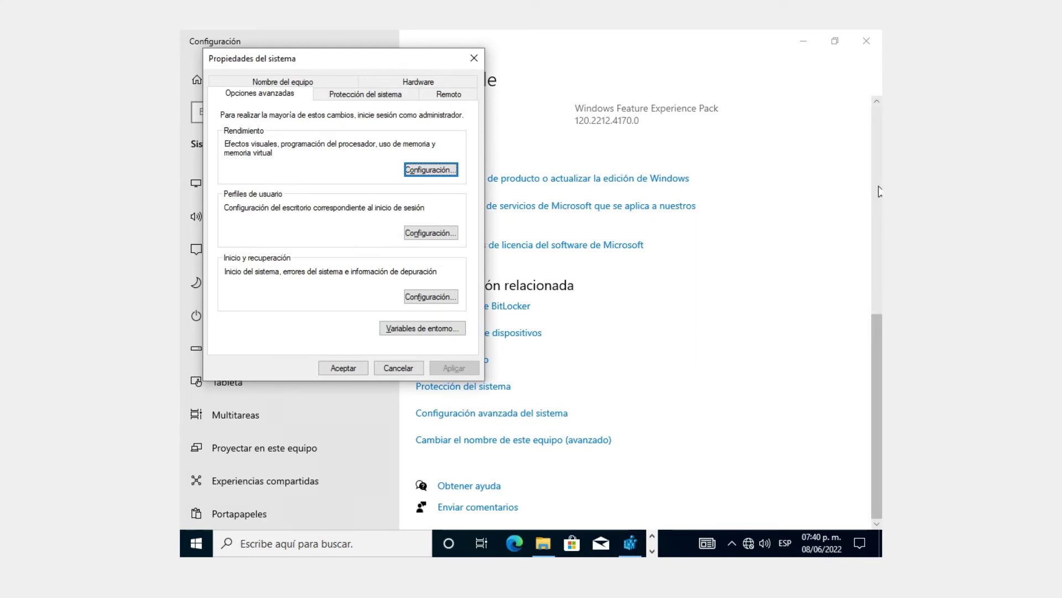
Step: Change the computer's membership from the domain to the workgroup WORKGROUP and accept leaving the domain
click(330, 81)
click(425, 264)
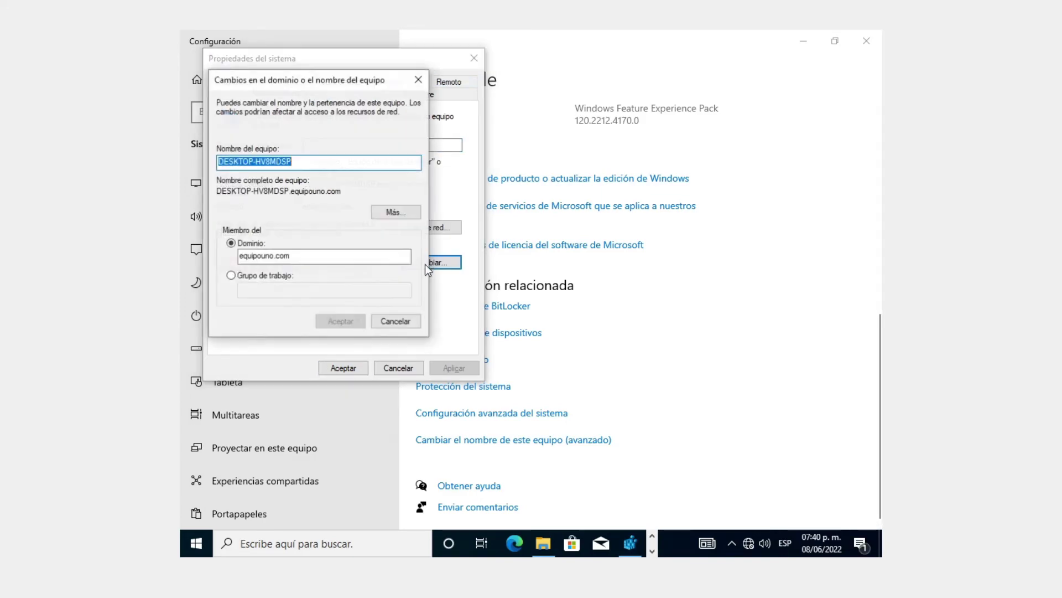
click(278, 279)
click(297, 290)
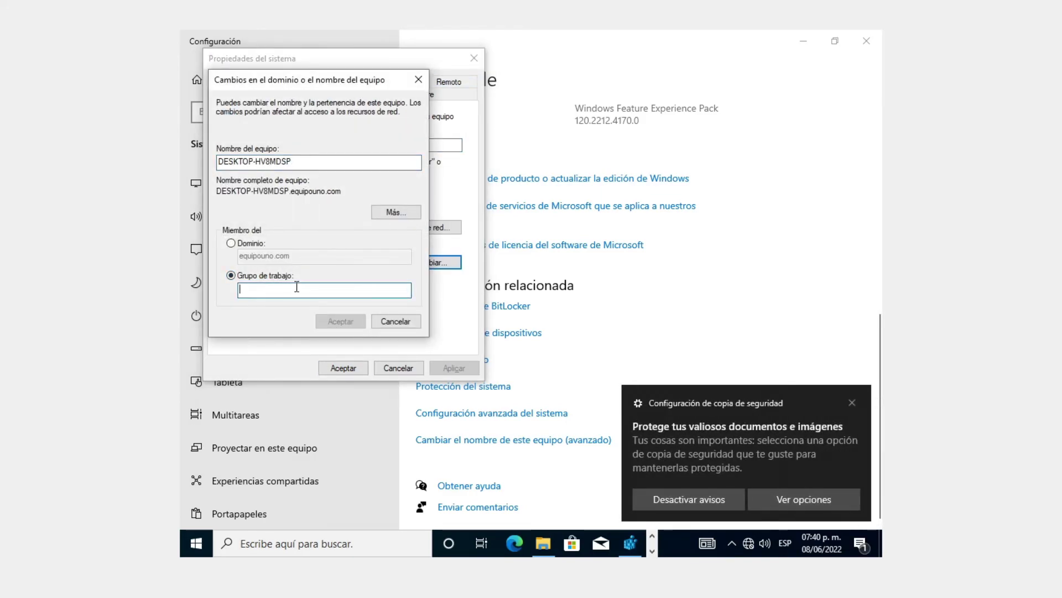
text(WORKGROUP)
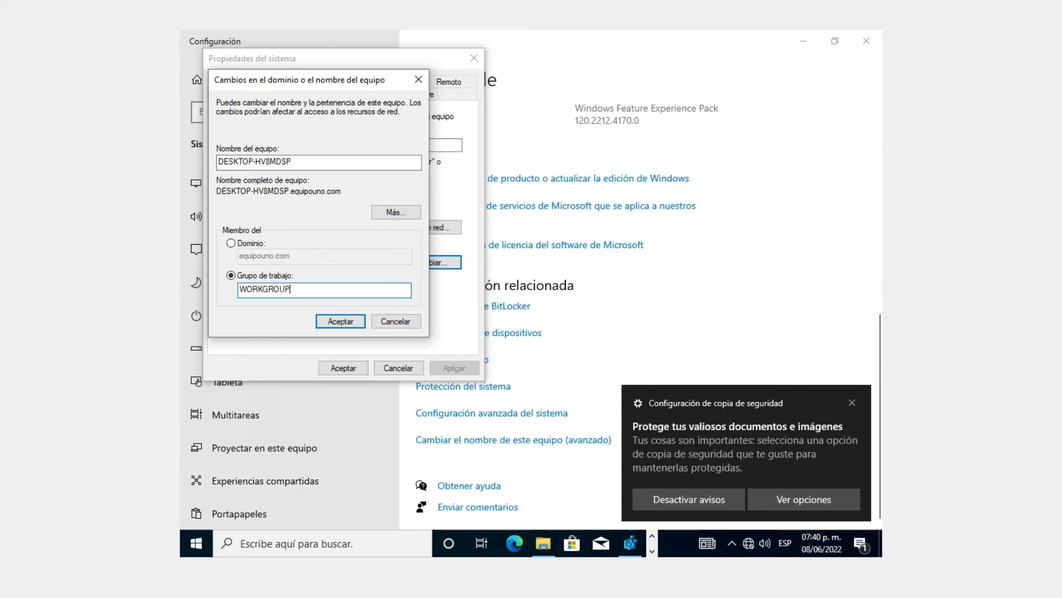
key(Return)
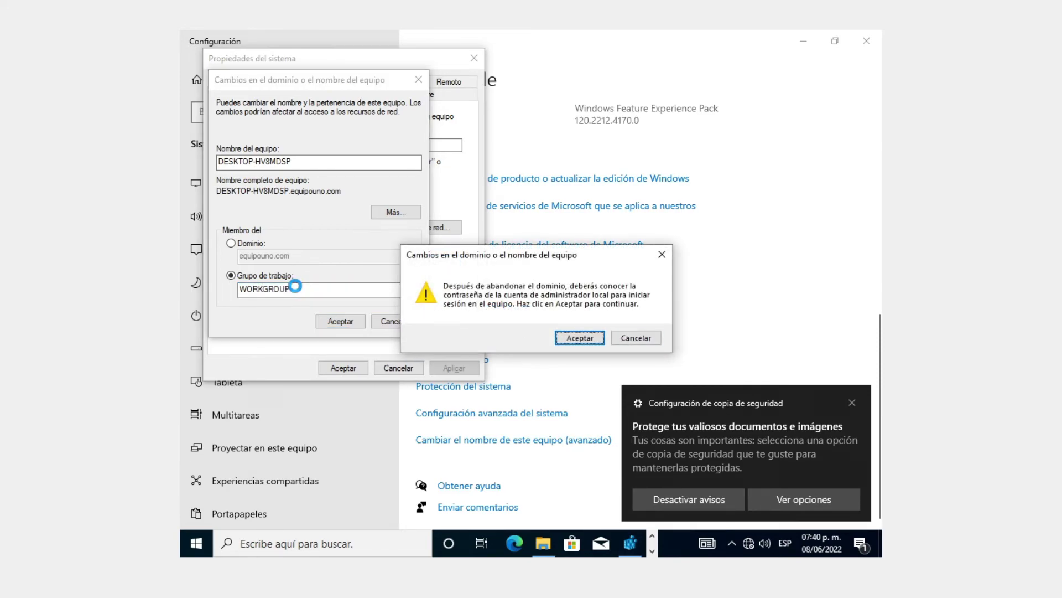
key(Return)
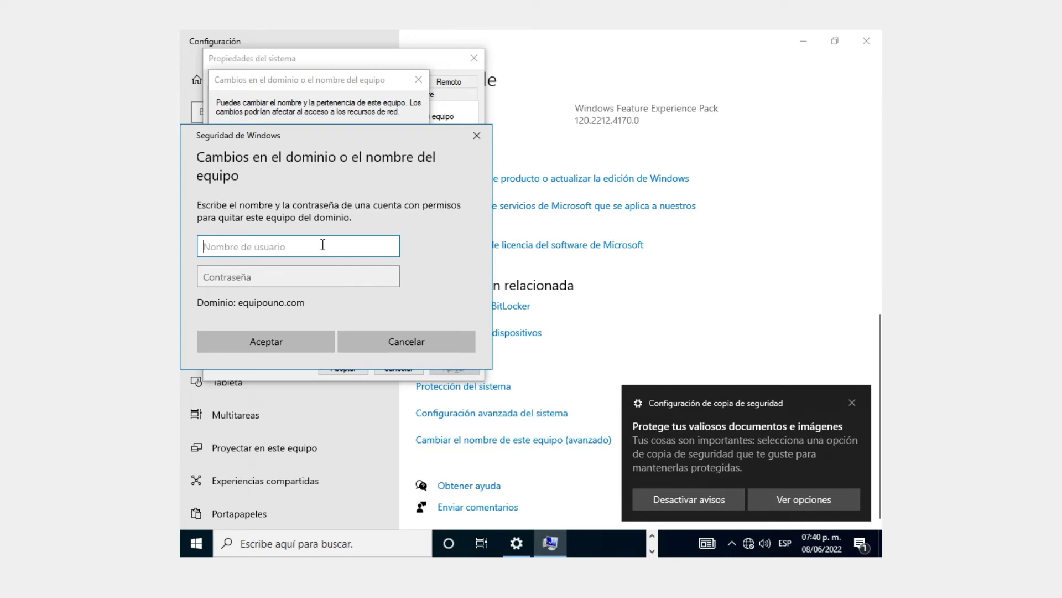
Step: Authorize the removal from the domain with the Administrator user name and the account password
text(Administ)
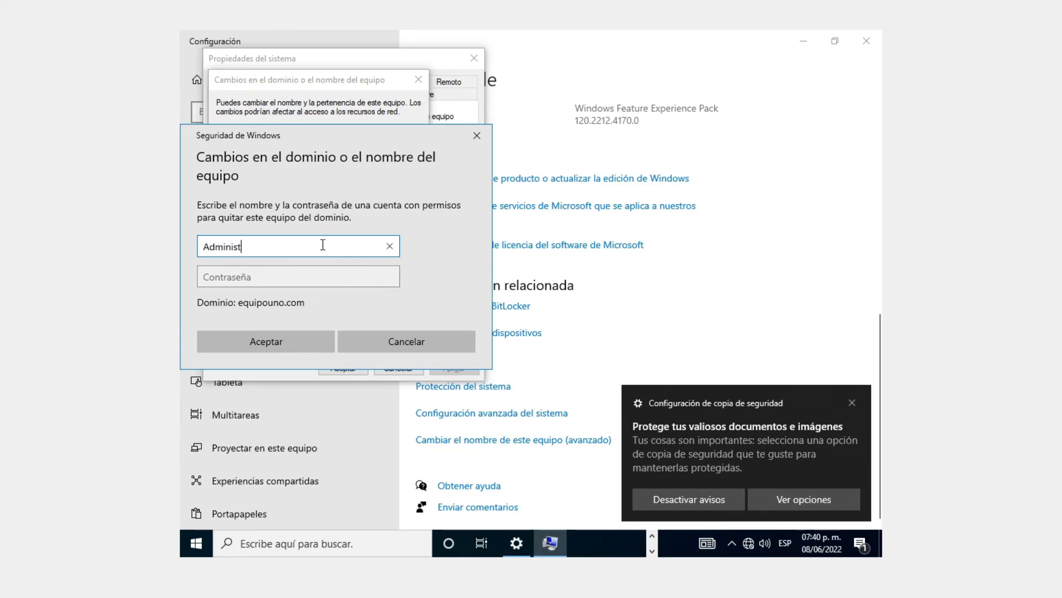
text(rator)
key(Tab)
text(********)
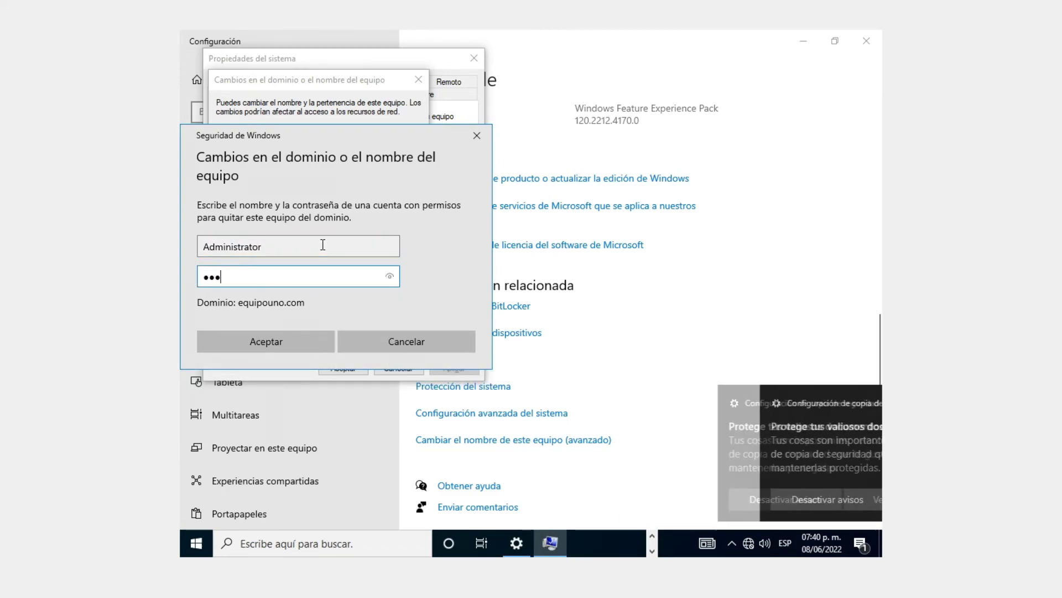
key(Return)
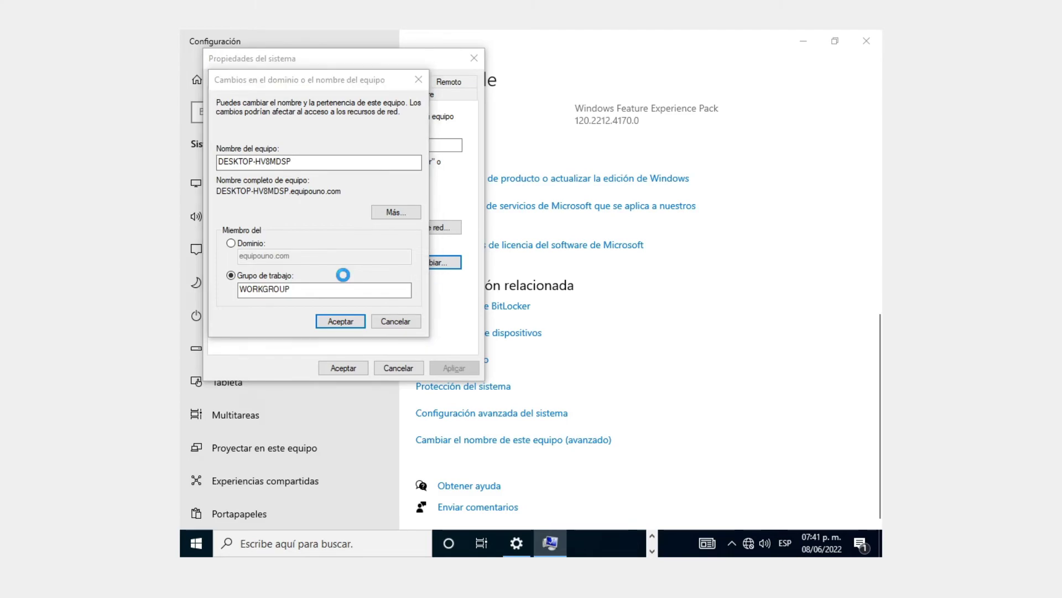
Step: Accept the membership change and restart the Windows client immediately, and submit the account password to unlock the Debian server session
click(647, 337)
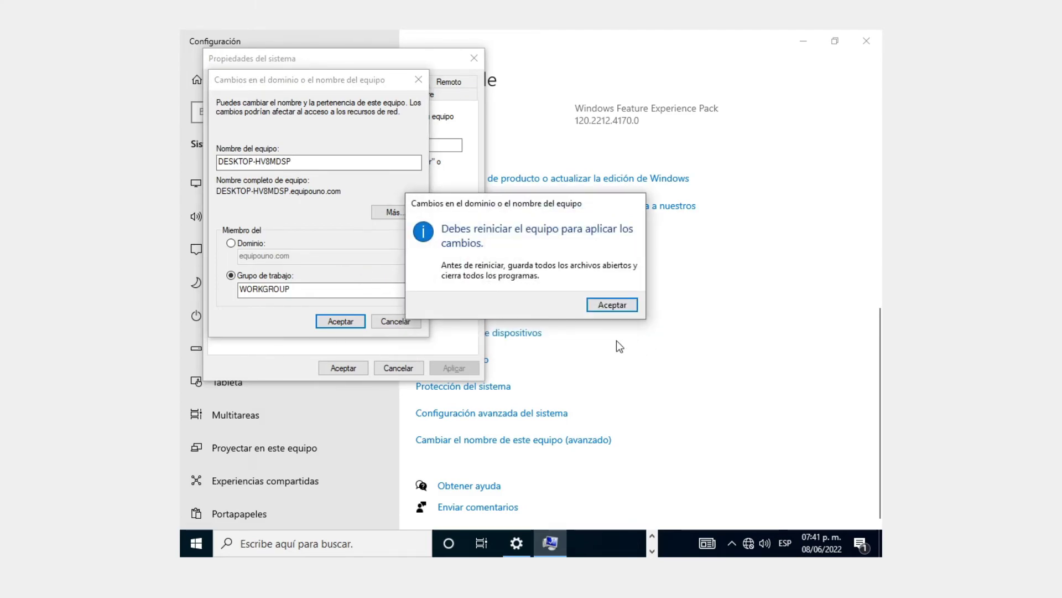
click(603, 303)
click(332, 366)
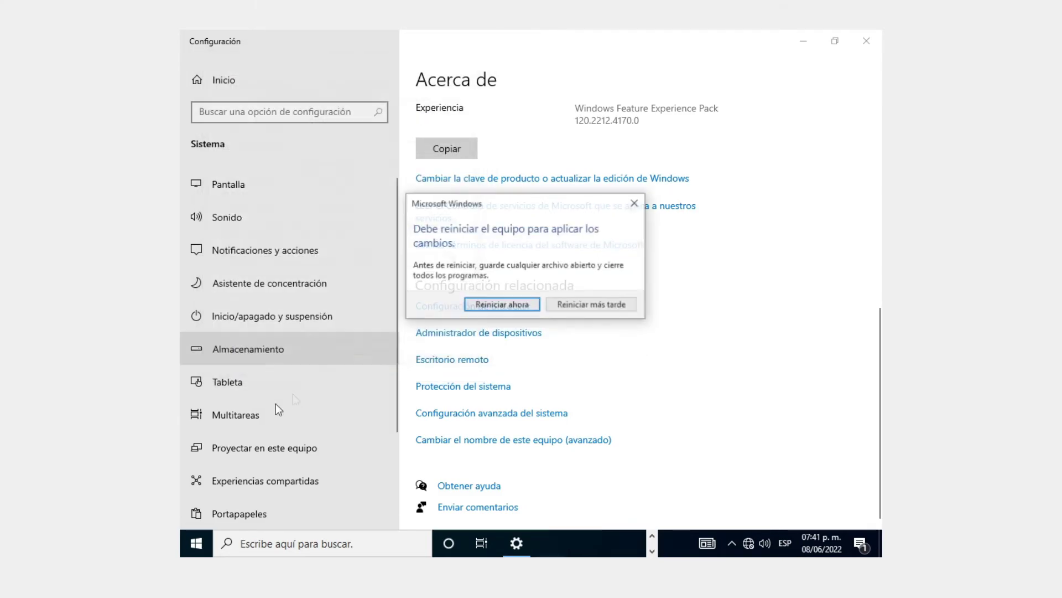
click(495, 305)
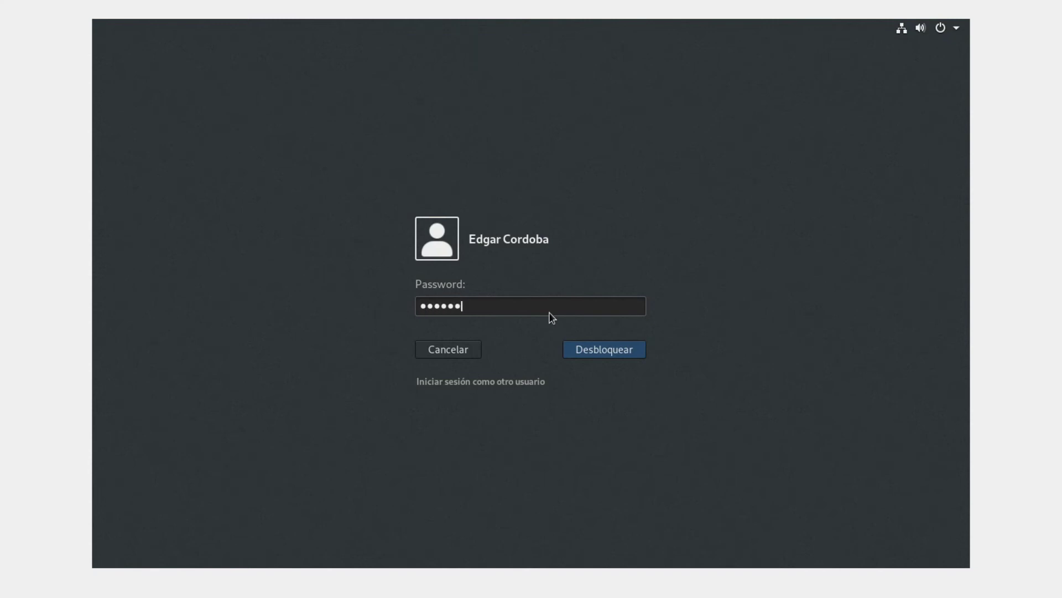
key(Return)
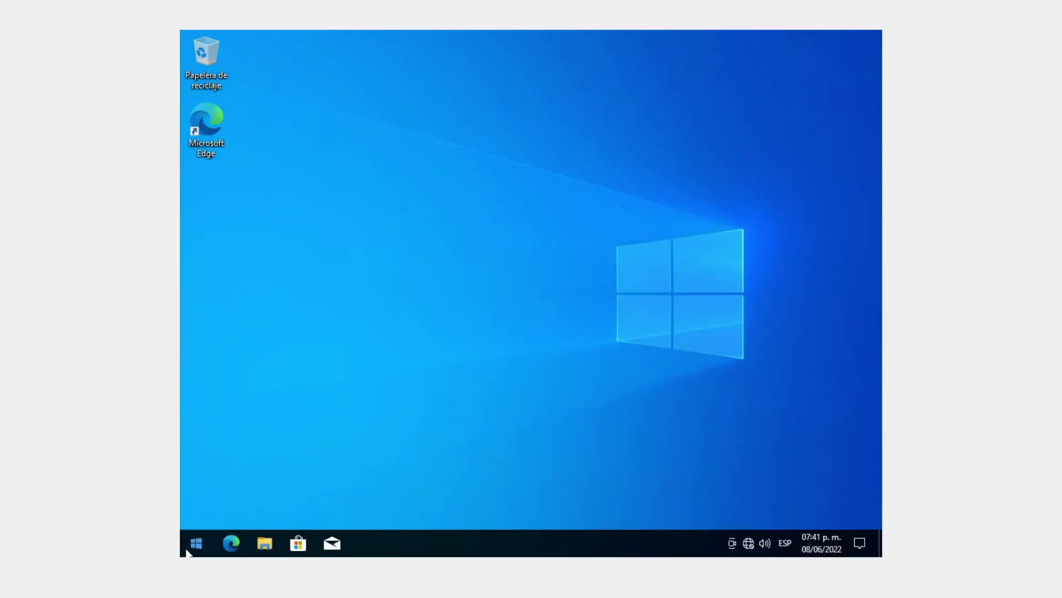
Step: Check in the Windows Start menu which account is signed in, and return to the desktop
click(197, 543)
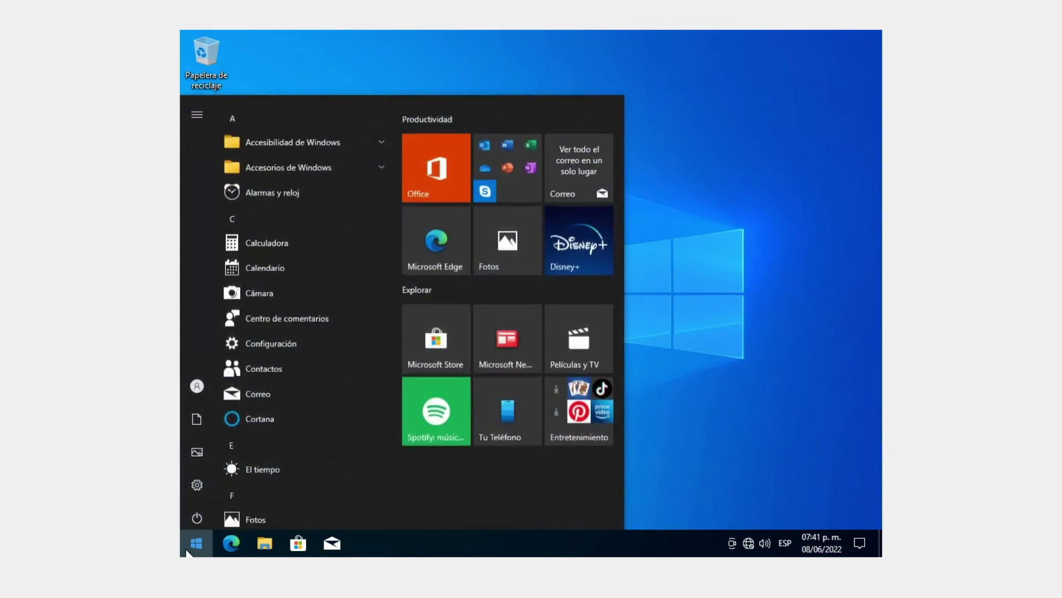
mouse_move(207, 381)
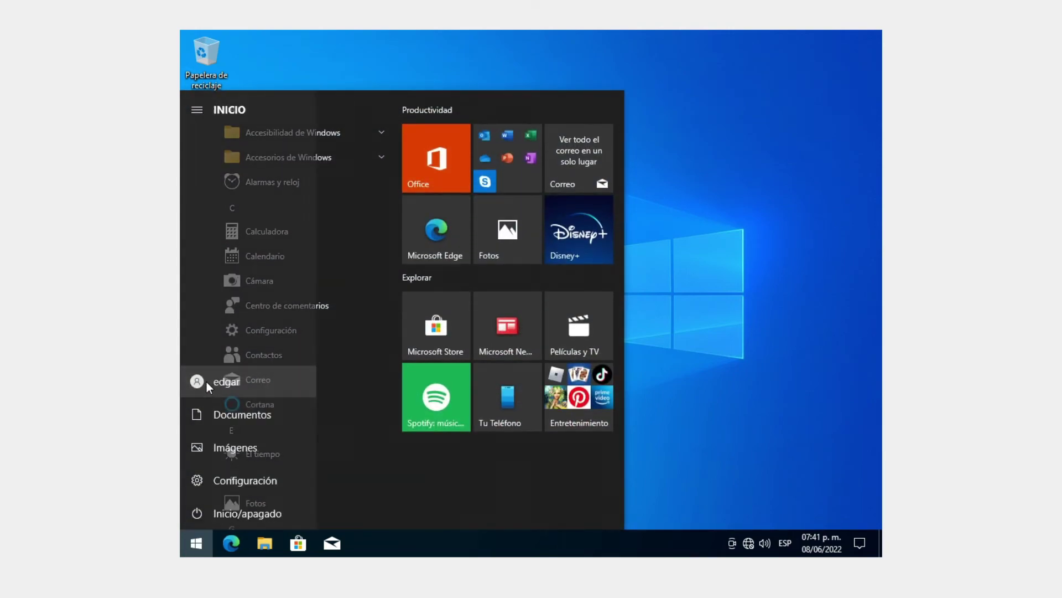
click(647, 263)
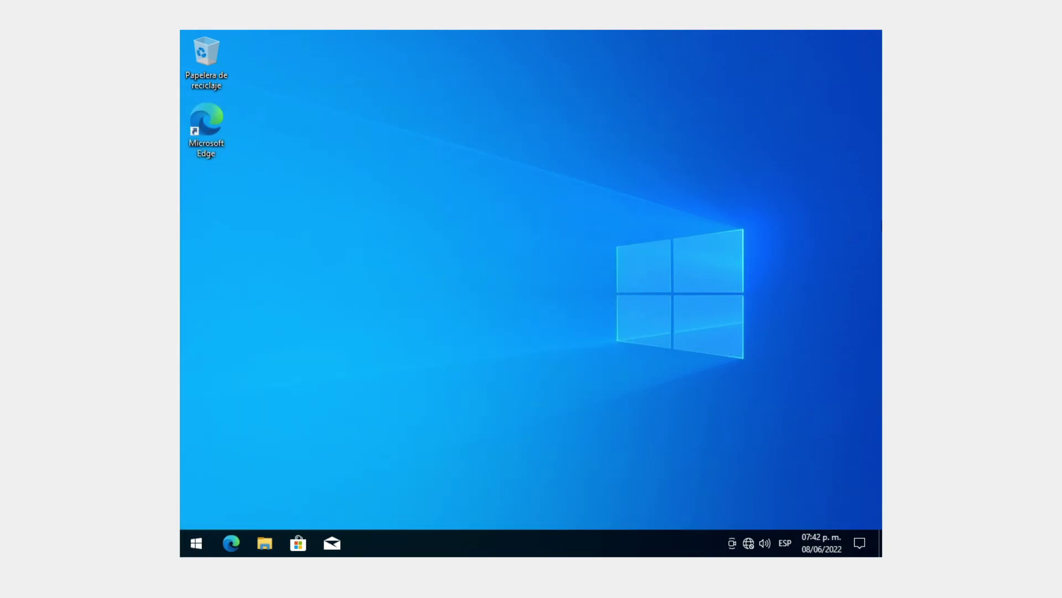
Step: Open this computer's properties from File Explorer and show the computer name settings in the advanced system settings
click(268, 541)
click(303, 310)
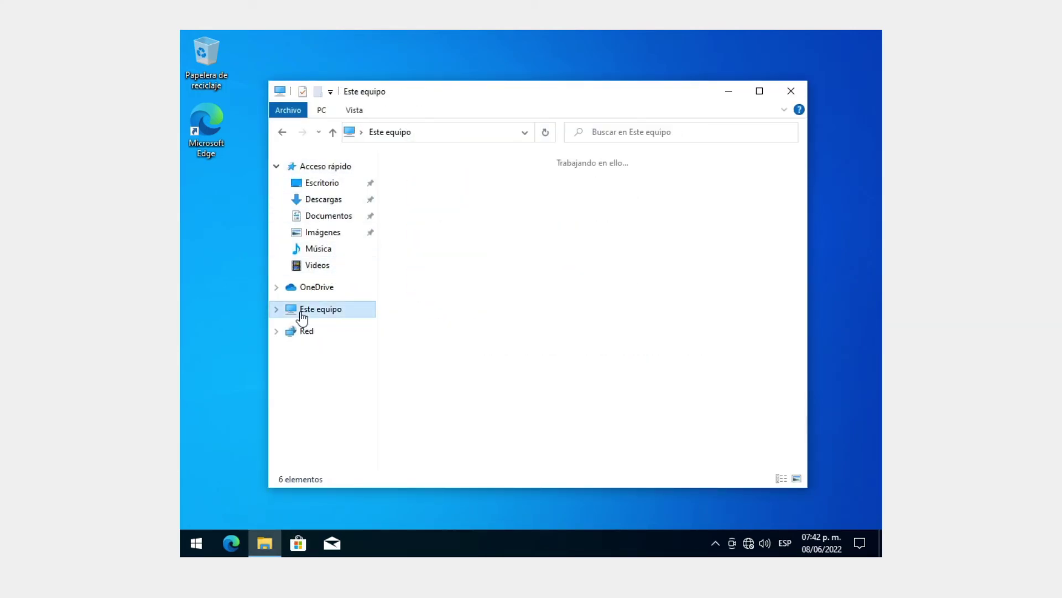
right_click(308, 310)
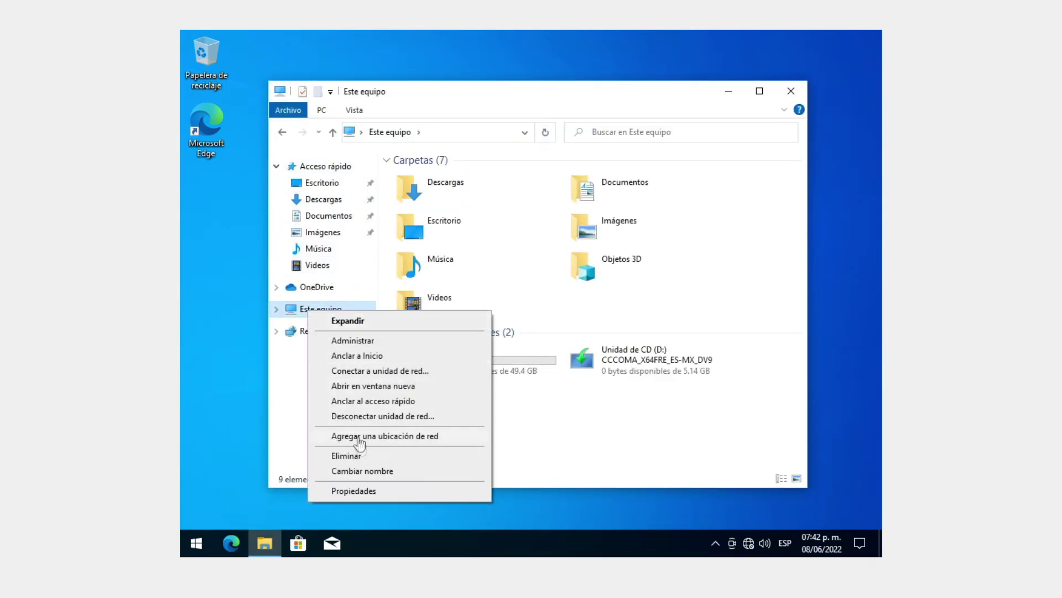
click(361, 491)
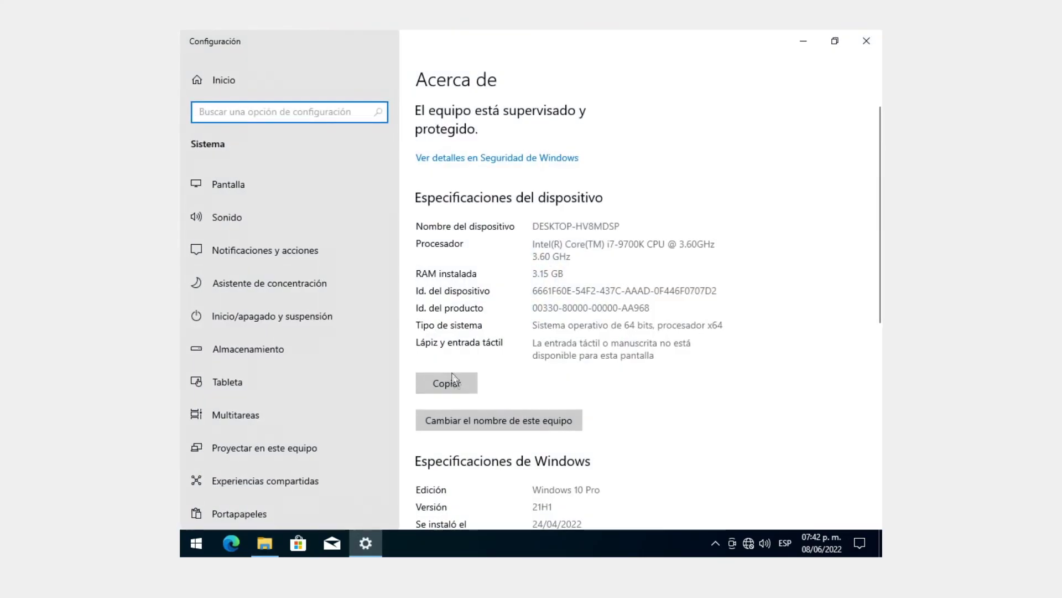
scroll(550, 390, down, 8)
scroll(470, 426, down, 2)
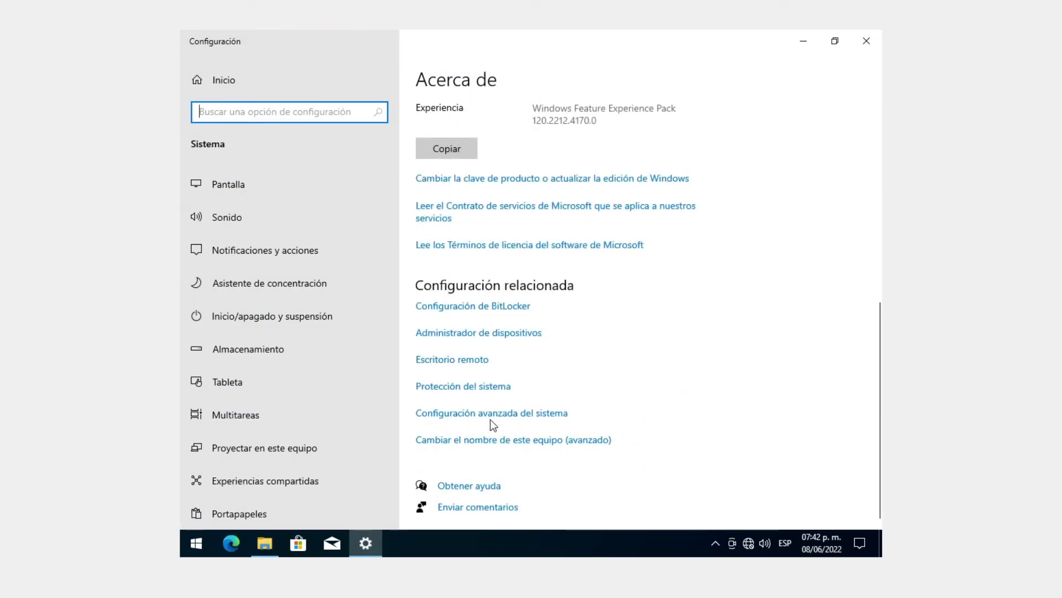
click(501, 414)
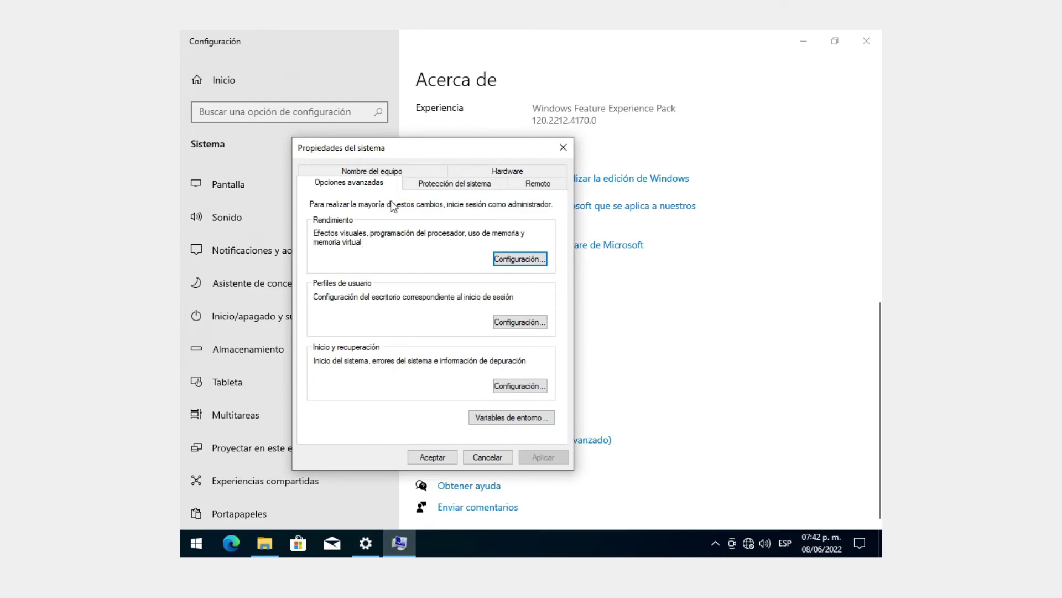
click(393, 171)
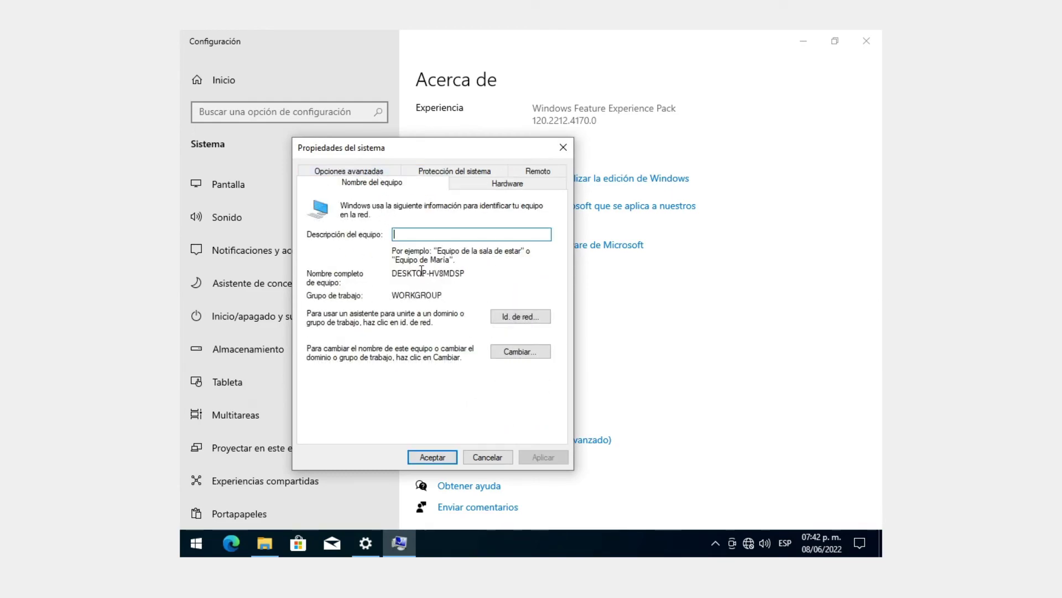
click(519, 351)
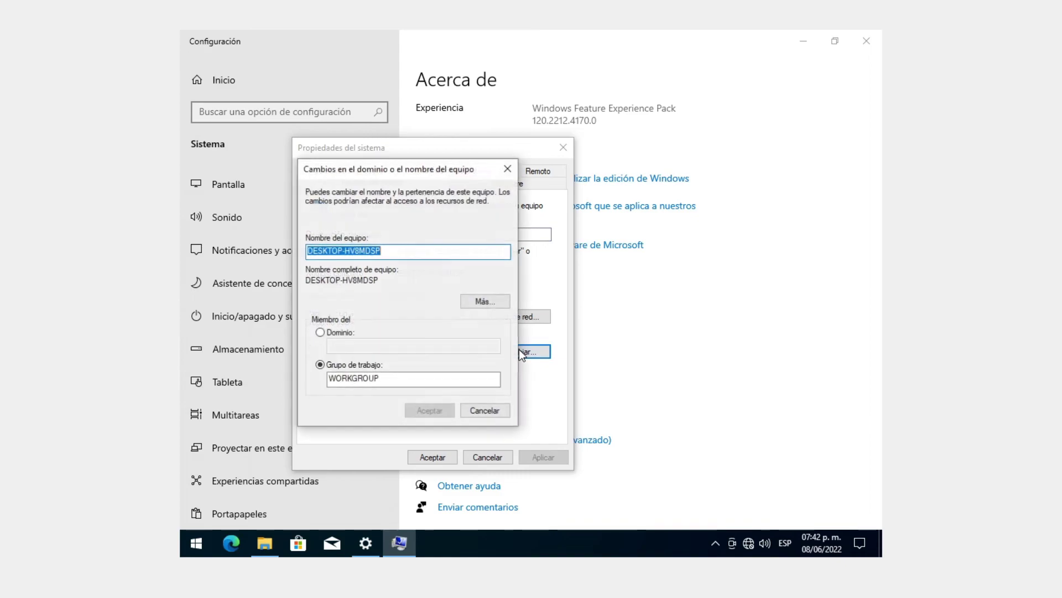
click(322, 333)
click(331, 368)
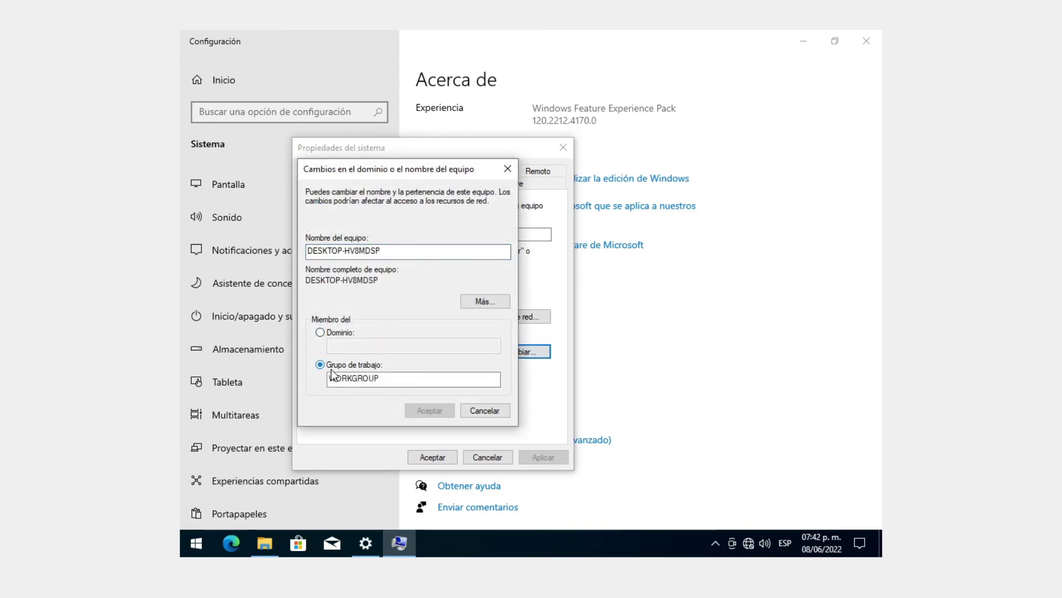
click(477, 410)
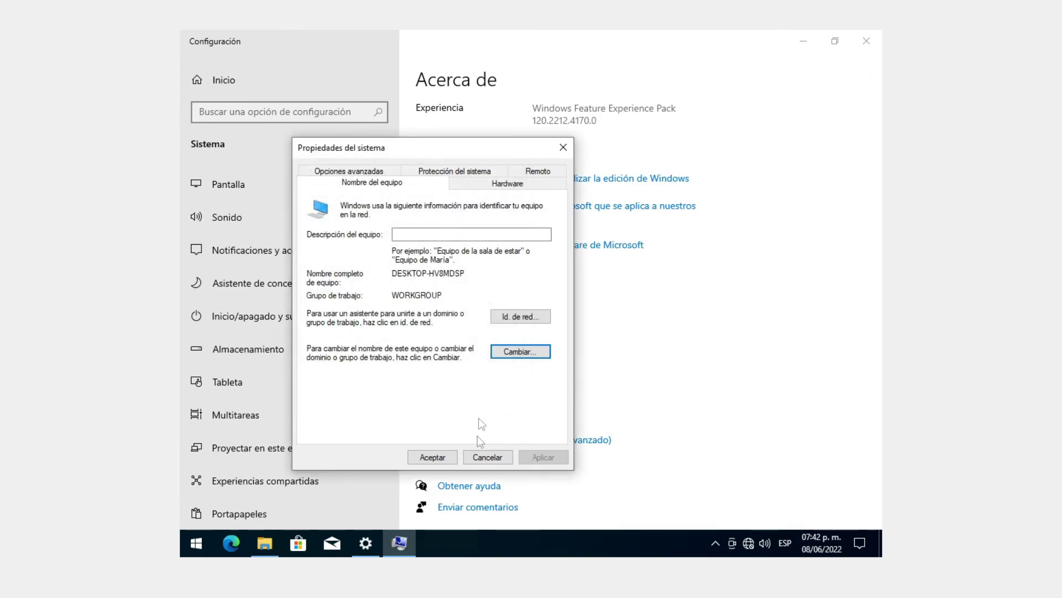
click(486, 457)
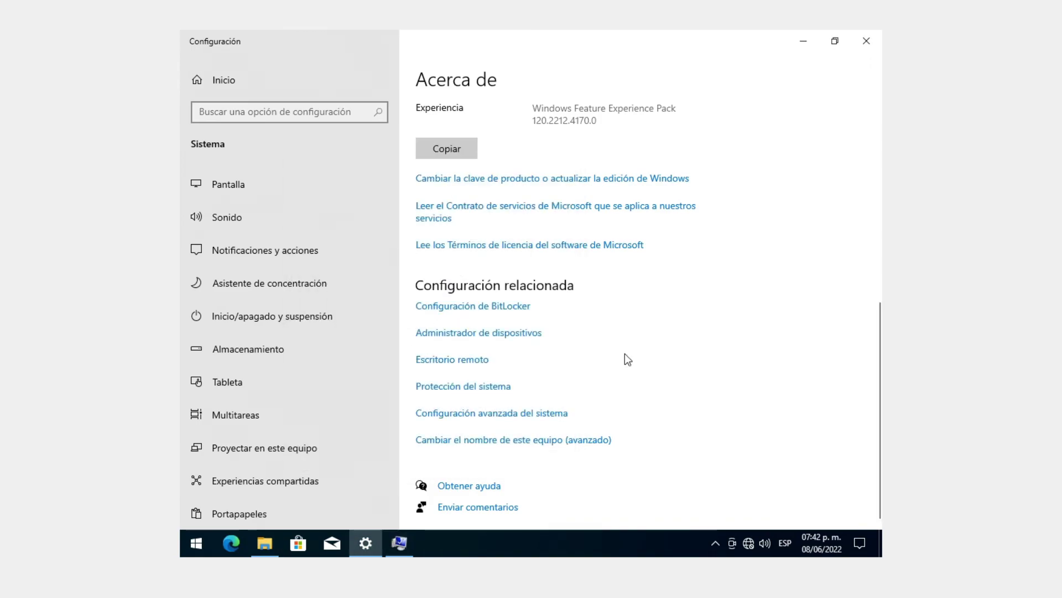
Step: Run ipconfig in a command prompt, examine the Ethernet adapter's address settings and close the window
key(super+r)
key(Return)
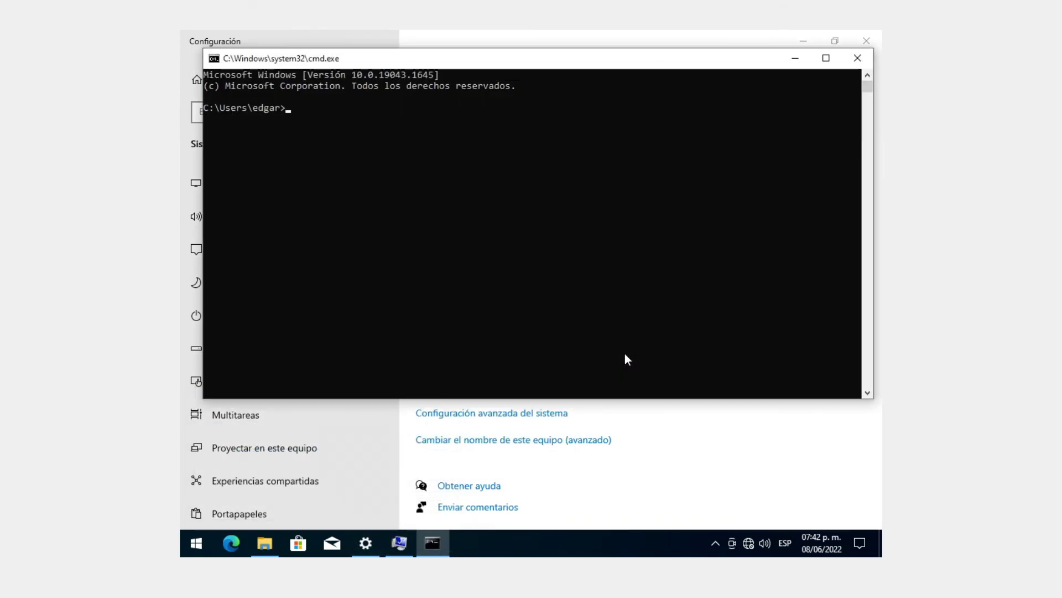
text(ipcon)
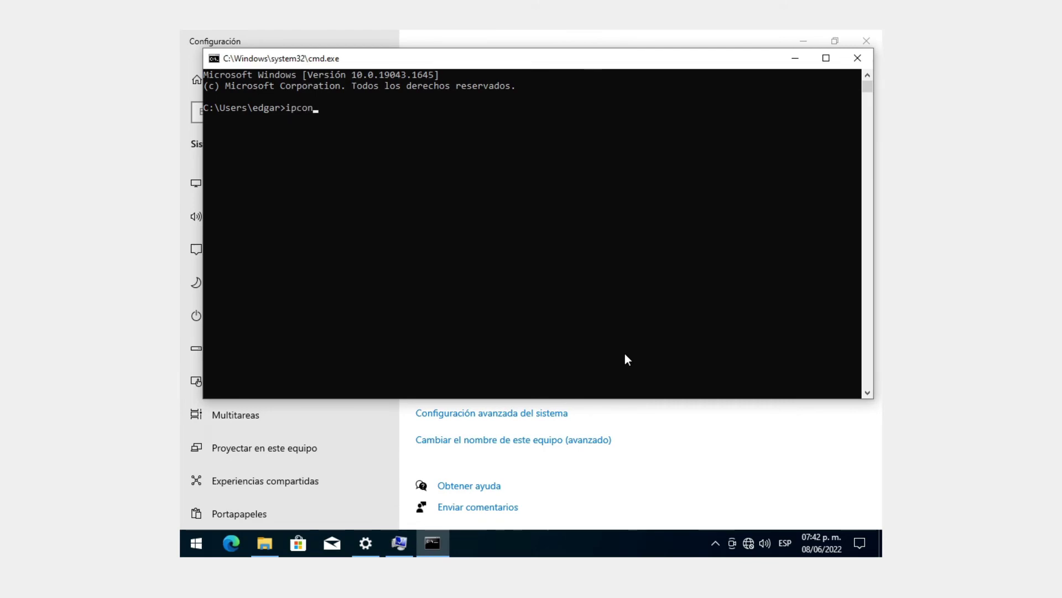
text(fig)
key(Return)
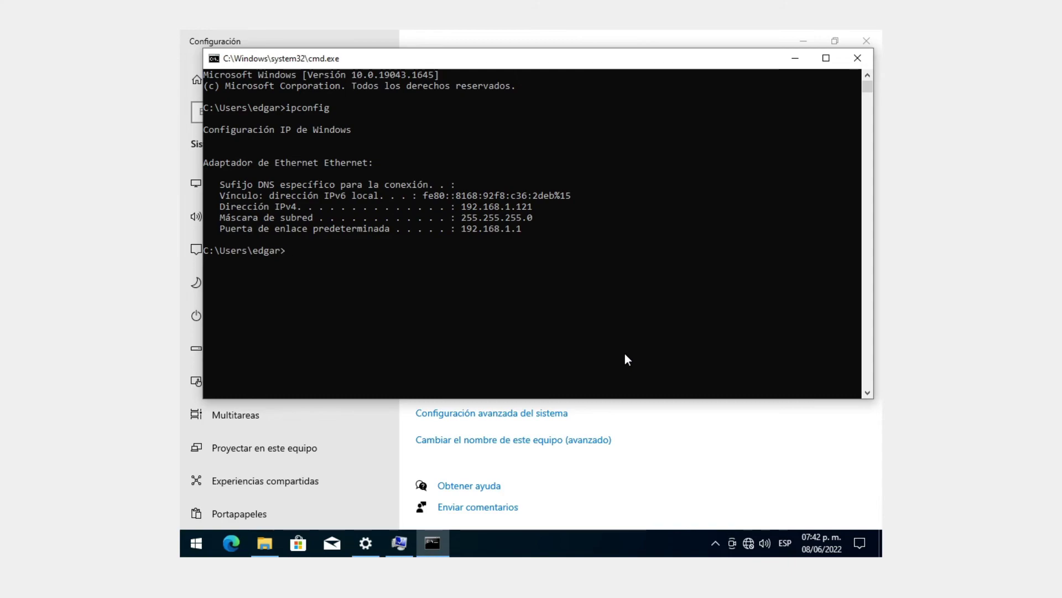
drag(523, 263, 483, 185)
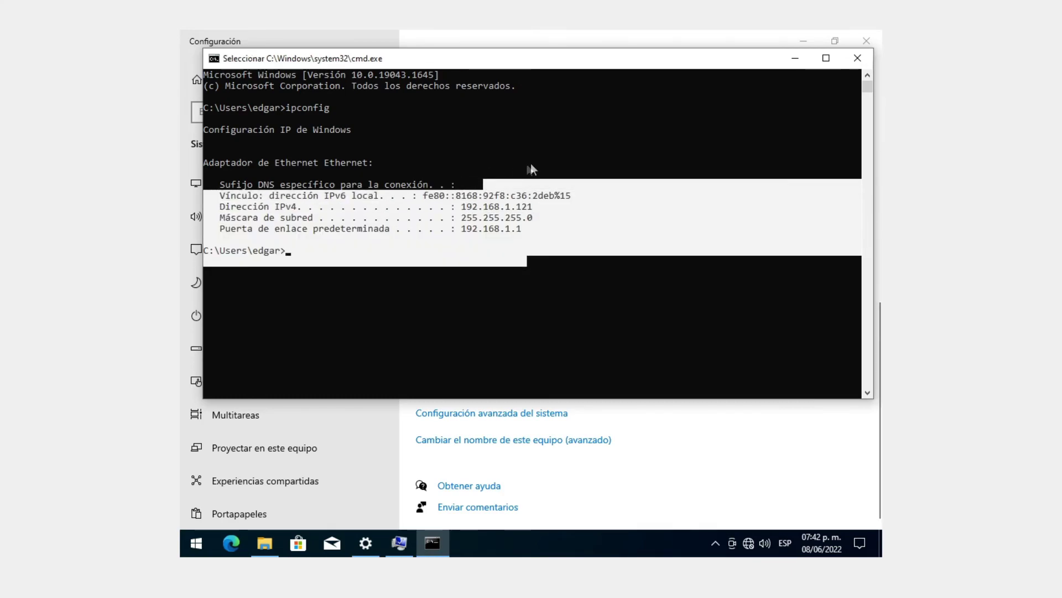
click(858, 59)
Step: Change the computer's membership from workgroup to the domain equipo1.com and submit the change
click(399, 543)
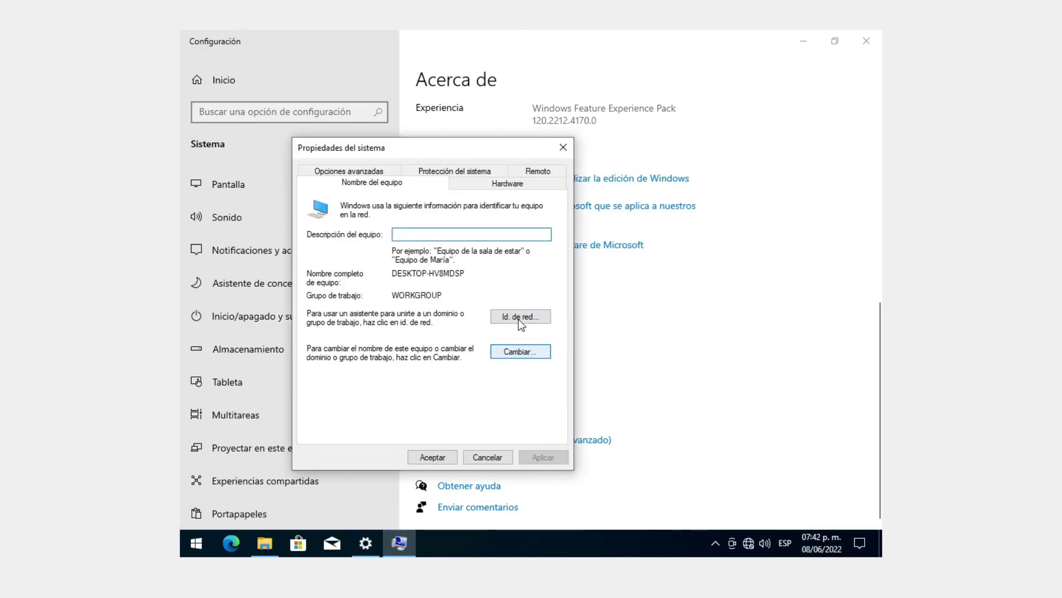
click(527, 352)
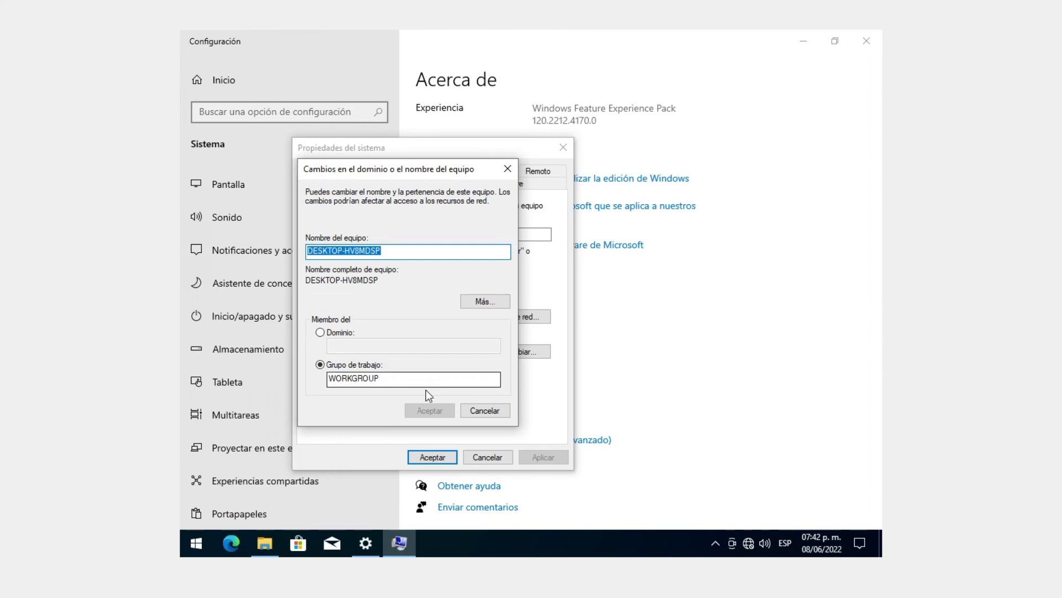
click(338, 333)
click(351, 345)
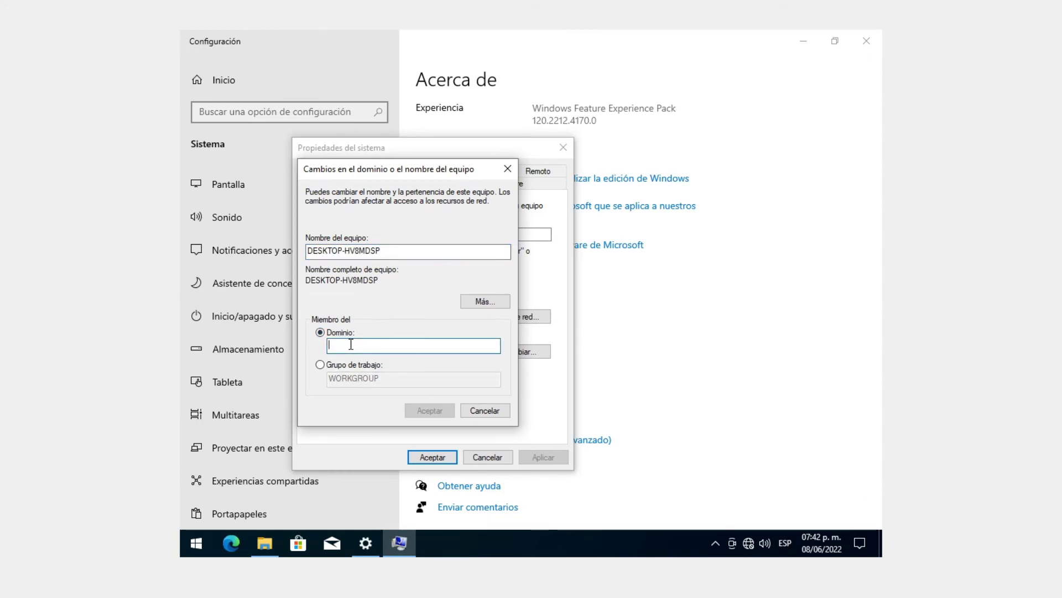
text(e)
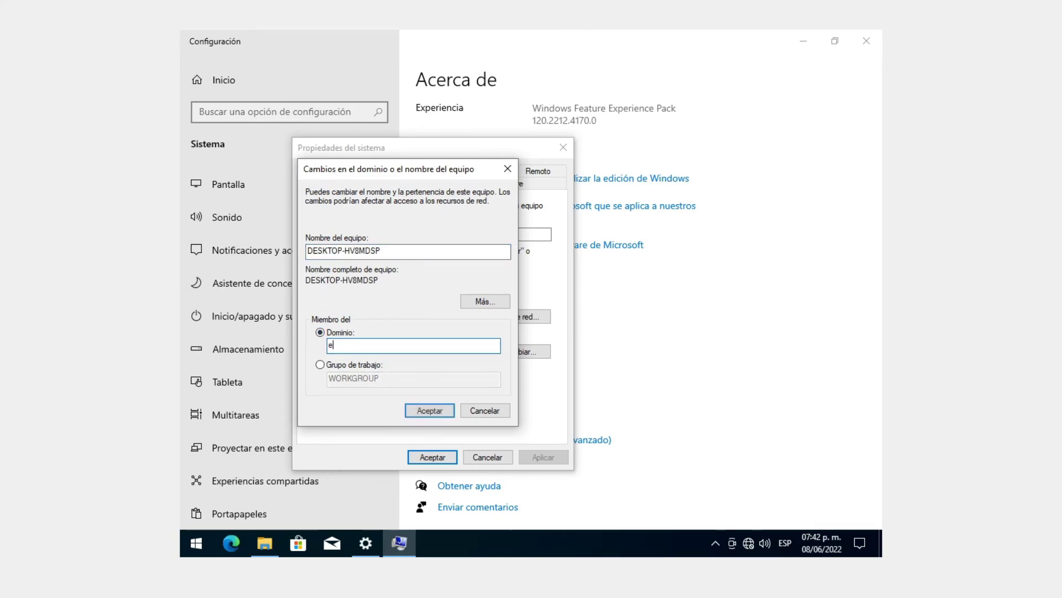
click(336, 366)
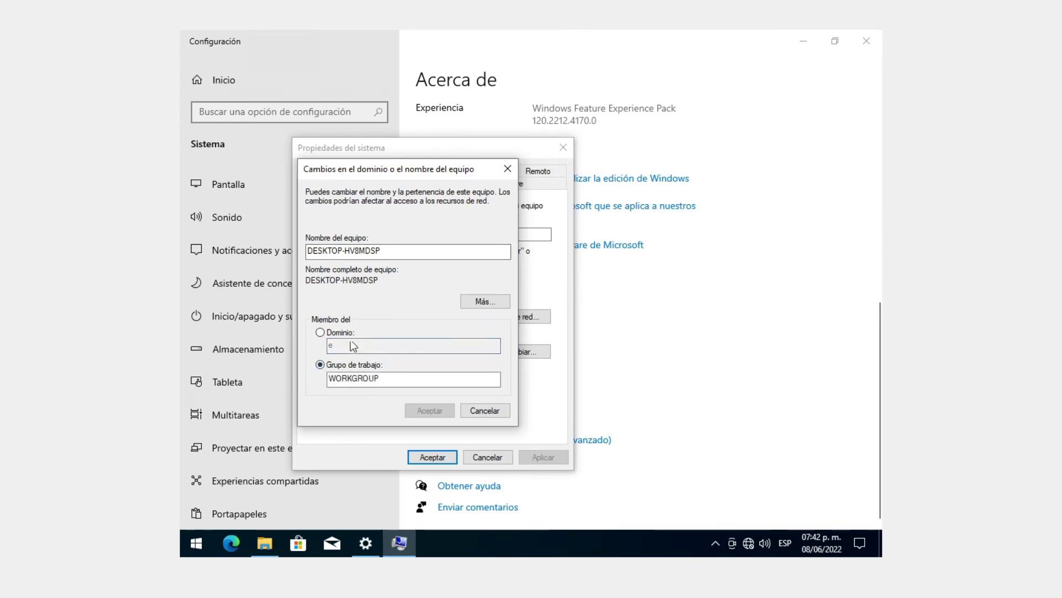
click(336, 332)
click(353, 344)
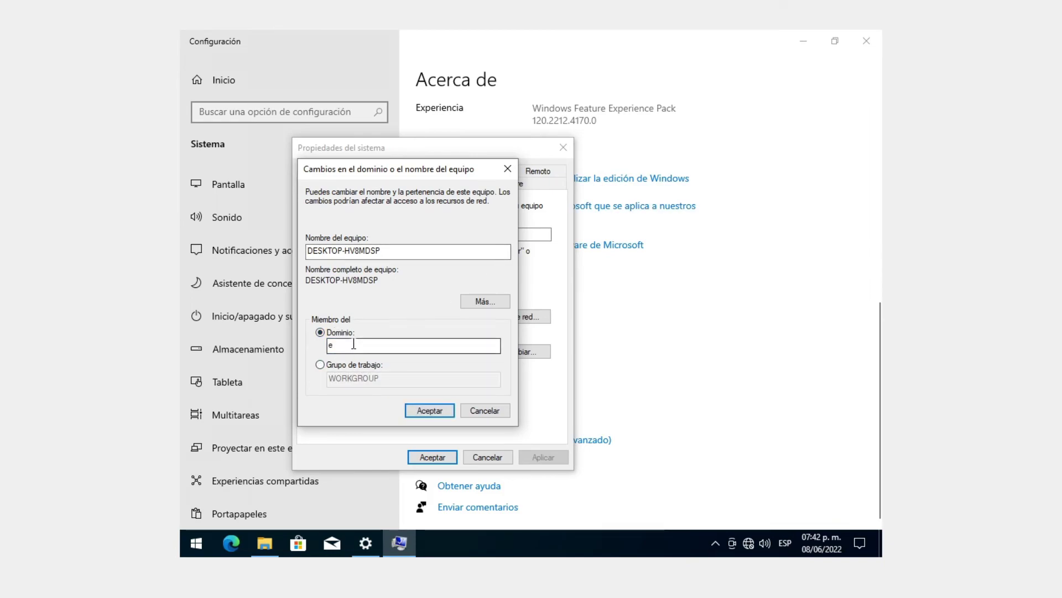
text(qui)
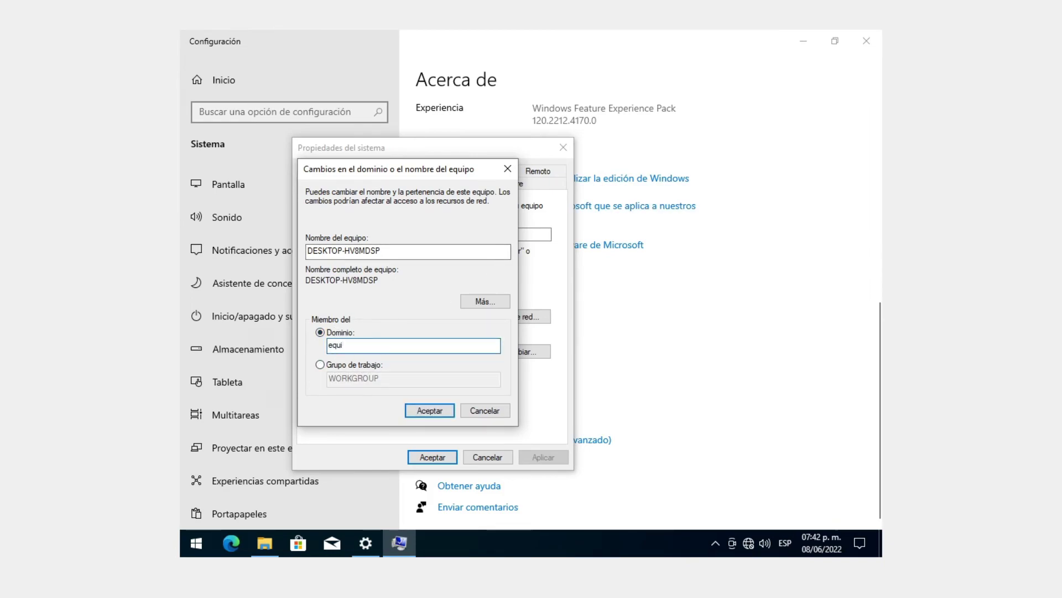
text(po1.com)
click(424, 410)
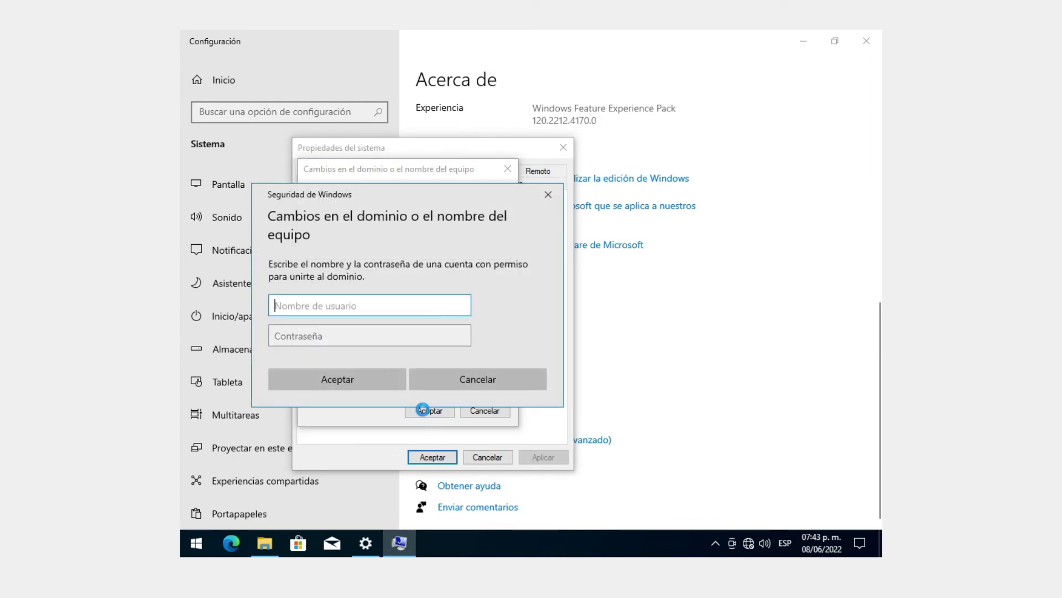
Step: Authorize the domain join with the Administrator account and its password
text(Ad)
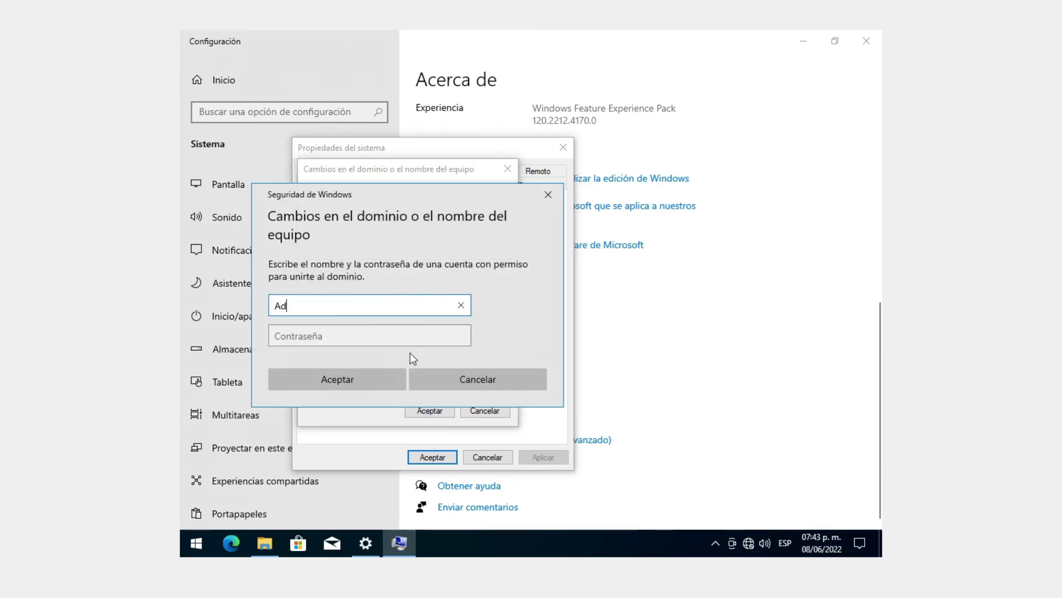
text(ministrator)
key(Tab)
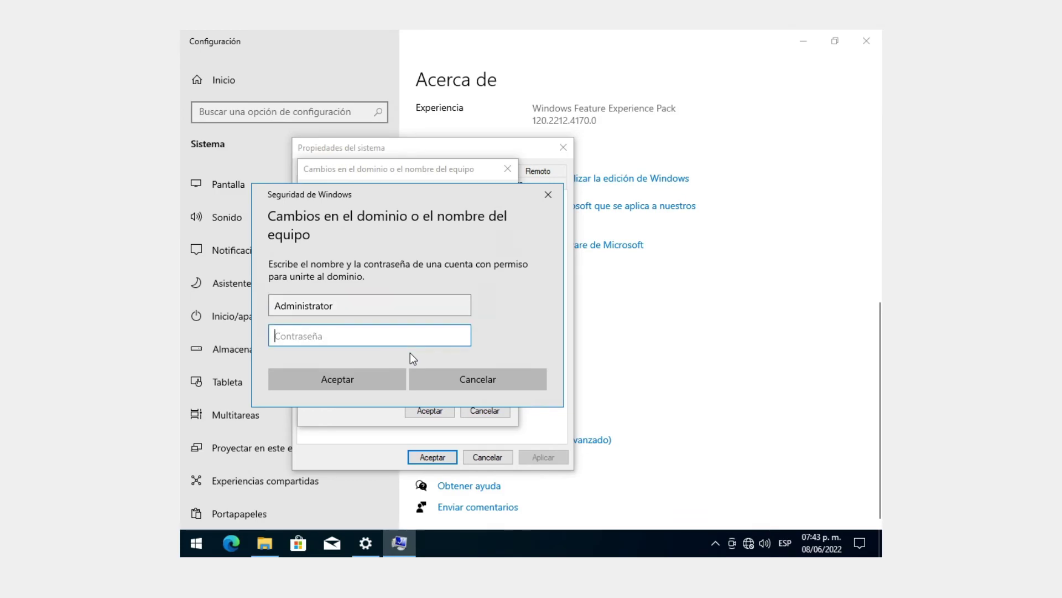
text(***)
key(BackSpace)
key(BackSpace)
key(BackSpace)
key(Caps_Lock)
text(*********)
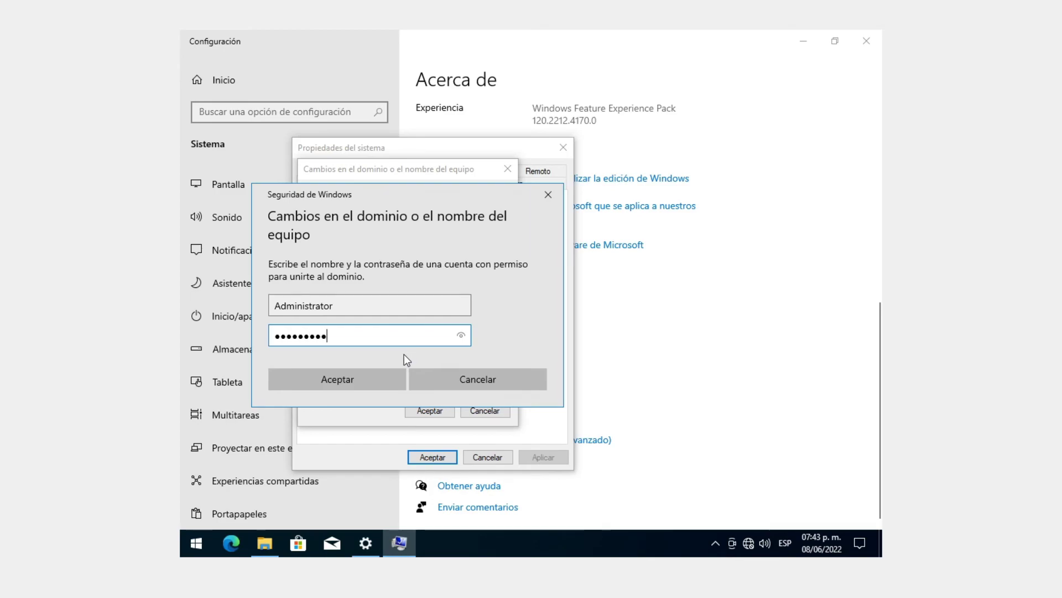
click(380, 380)
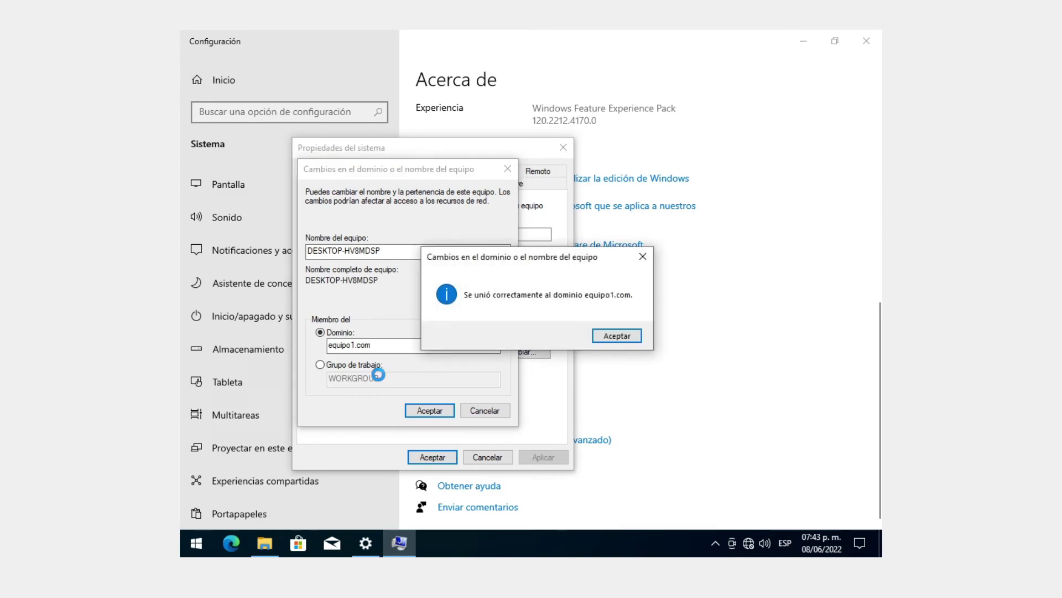
Step: Acknowledge the domain join and restart notices, and restart the Windows client
click(617, 336)
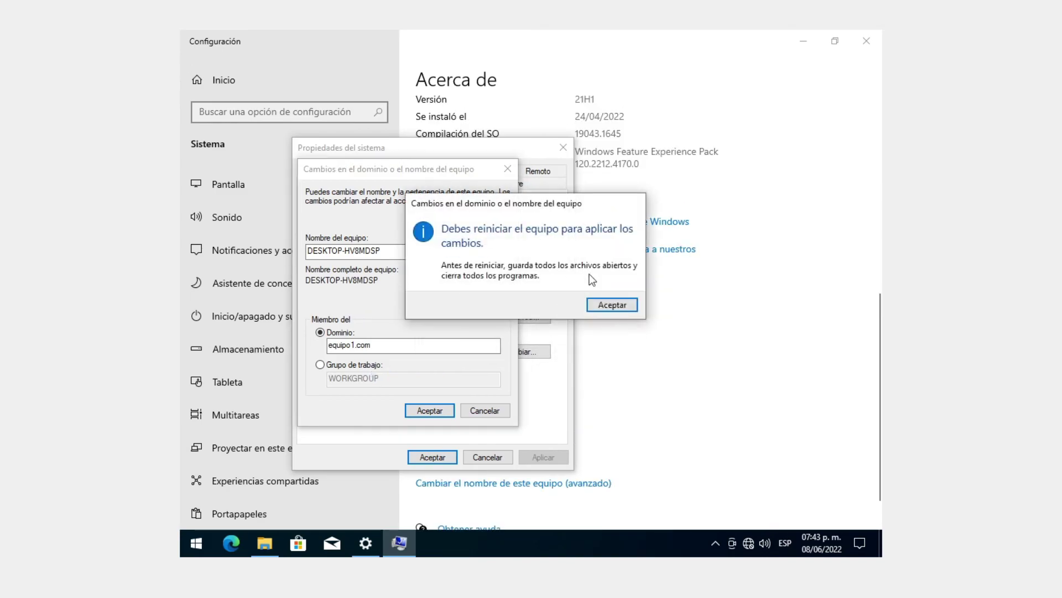
click(602, 301)
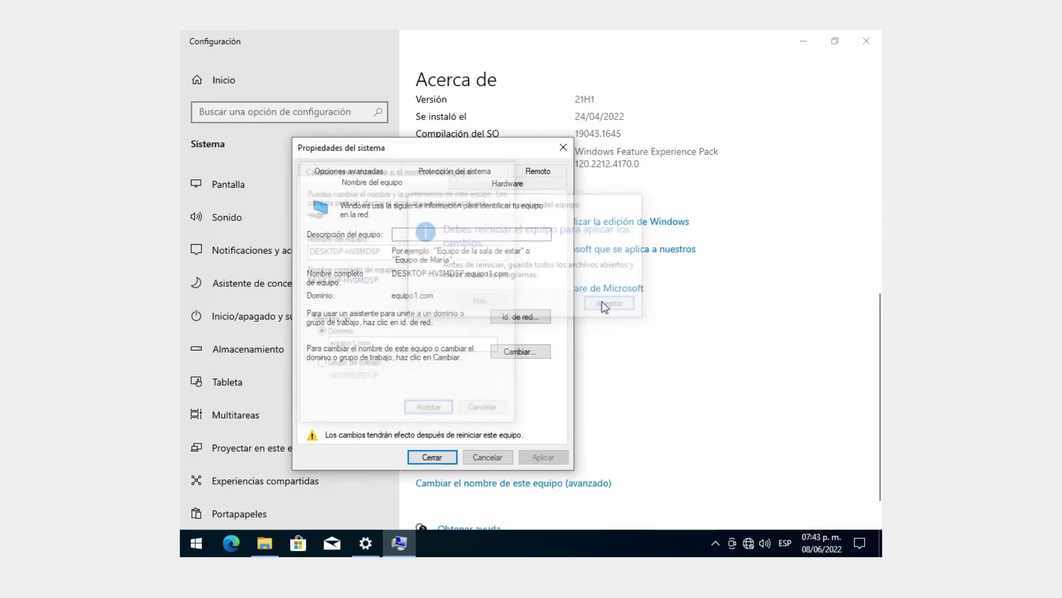
click(195, 544)
click(198, 513)
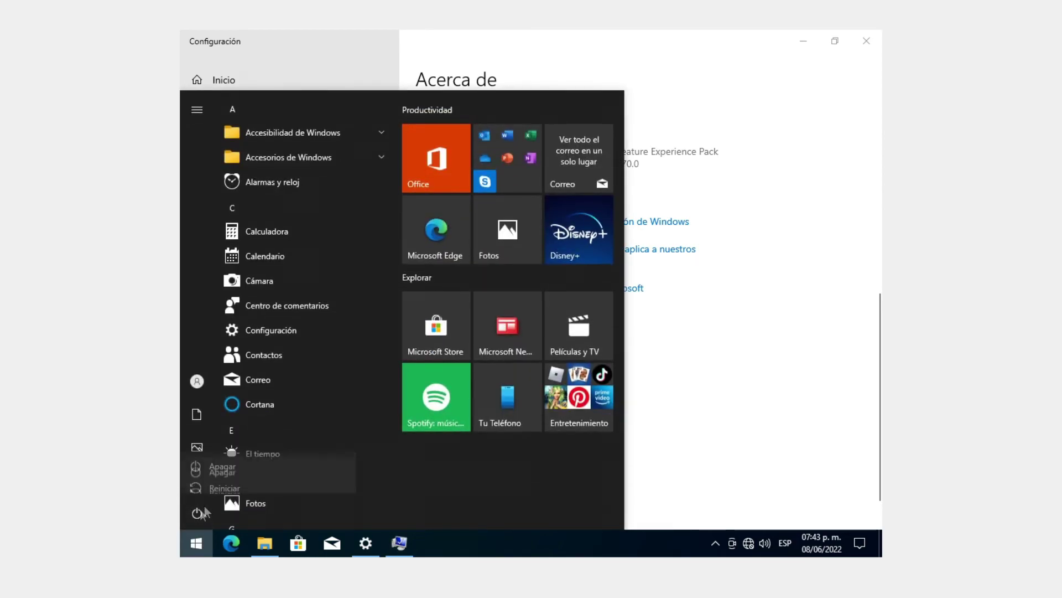
click(230, 479)
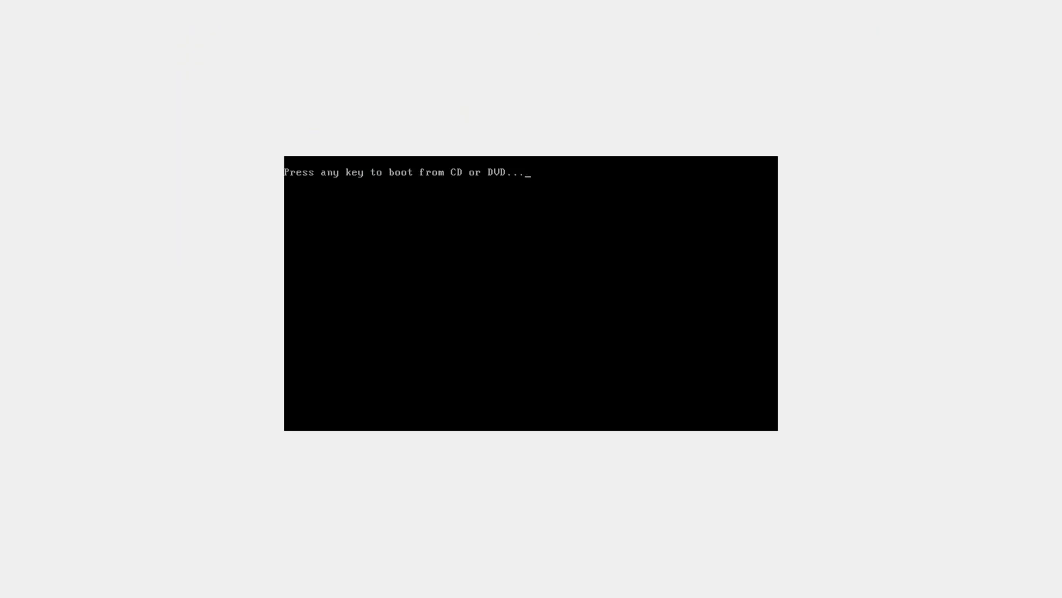
key(Return)
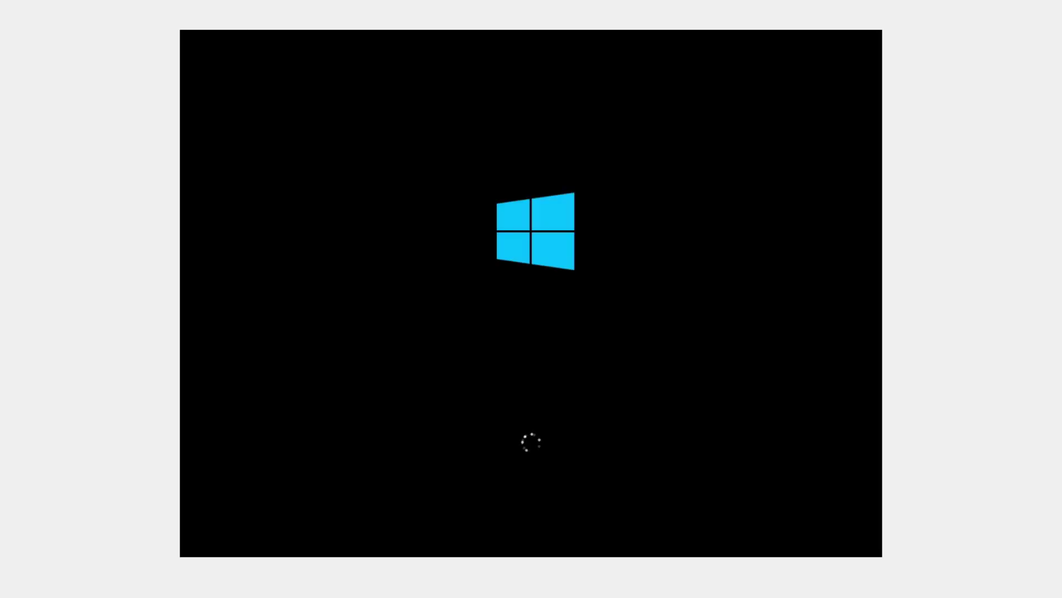